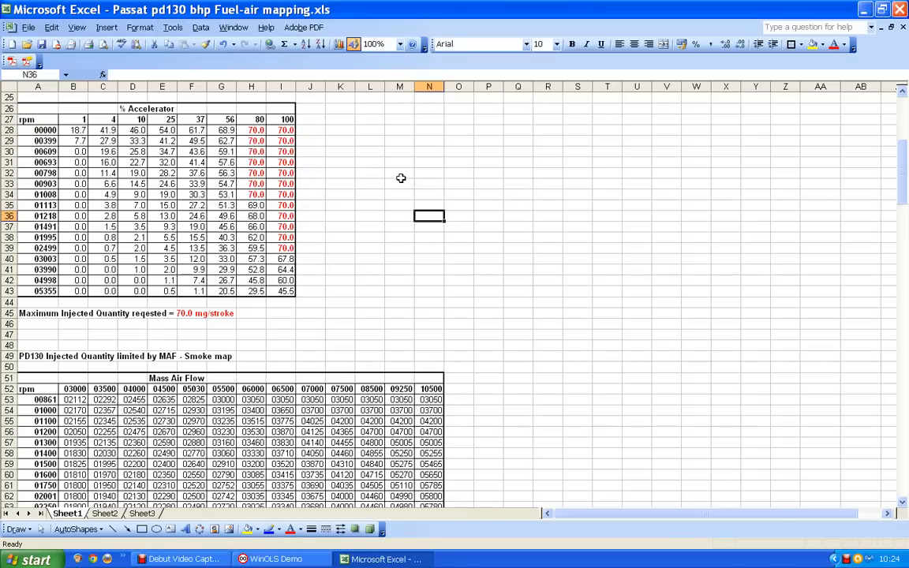
Step: Link cell L27 to the rpm heading in A27 and fill the formula across to T27 to copy the accelerator headings
left_click(369, 120)
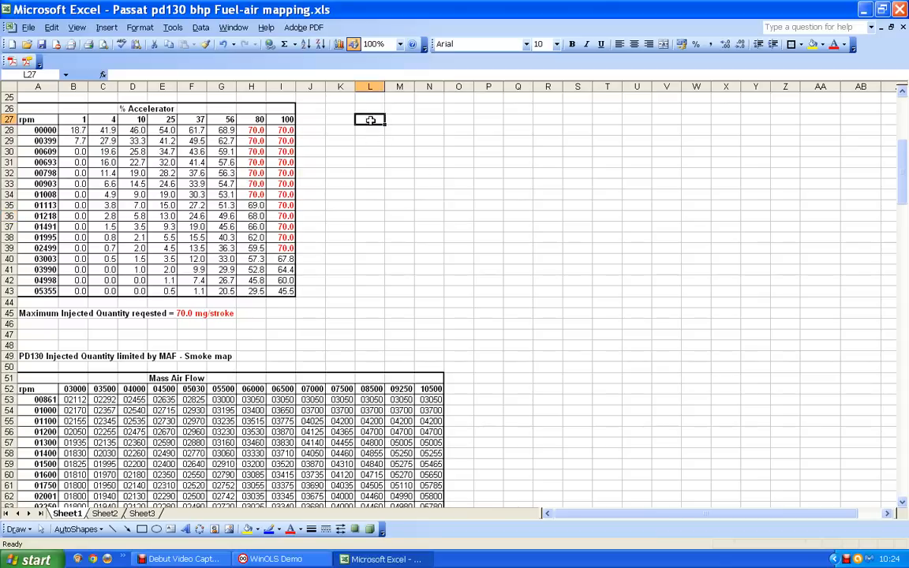
type("=")
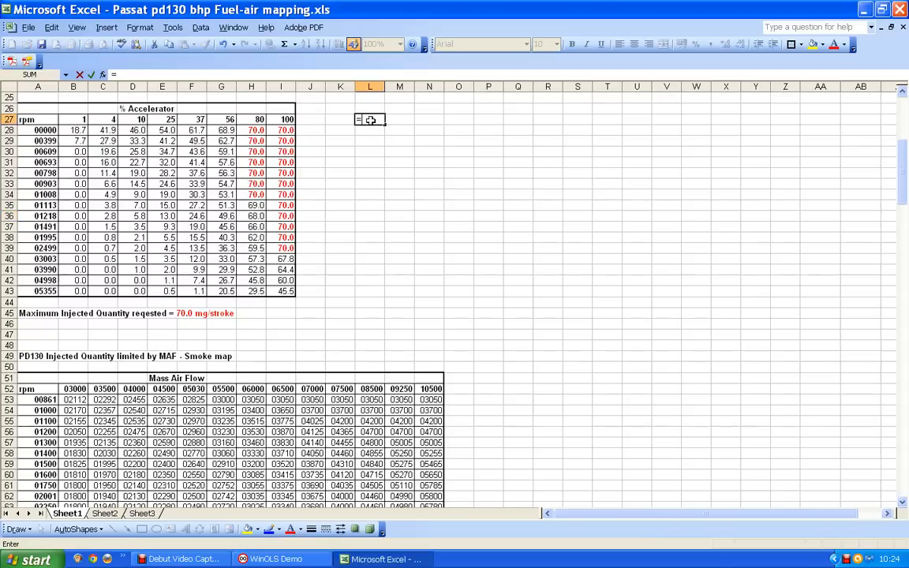
left_click(37, 120)
key("Return")
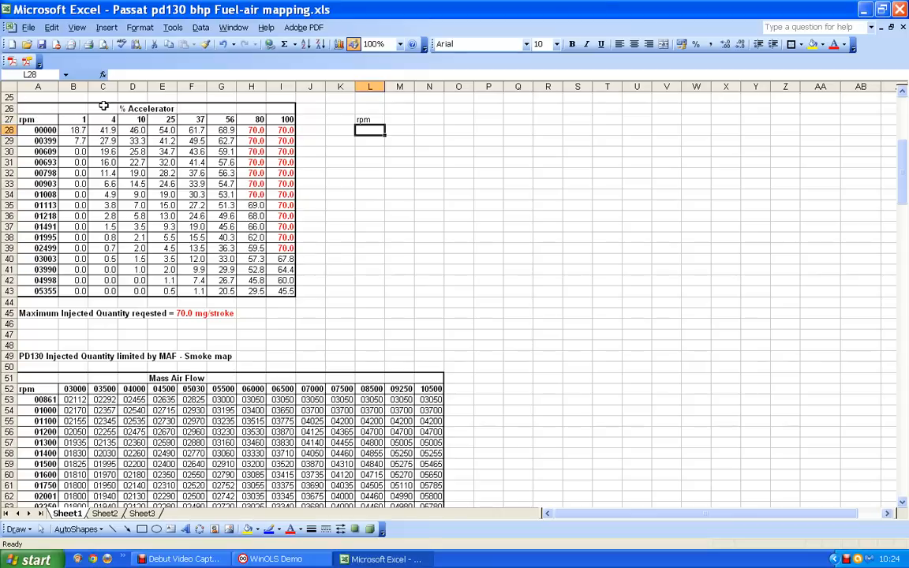
left_click(364, 121)
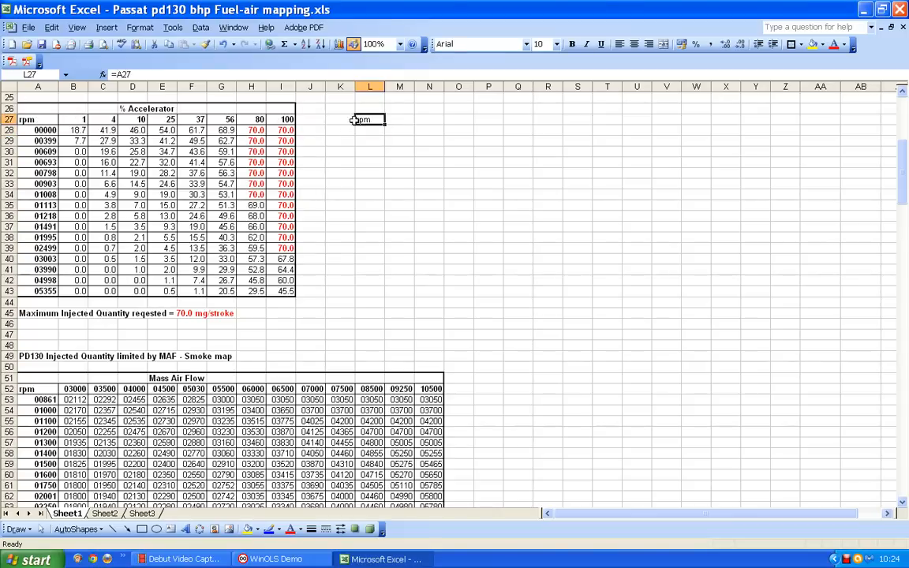
left_click_drag(384, 122, 587, 122)
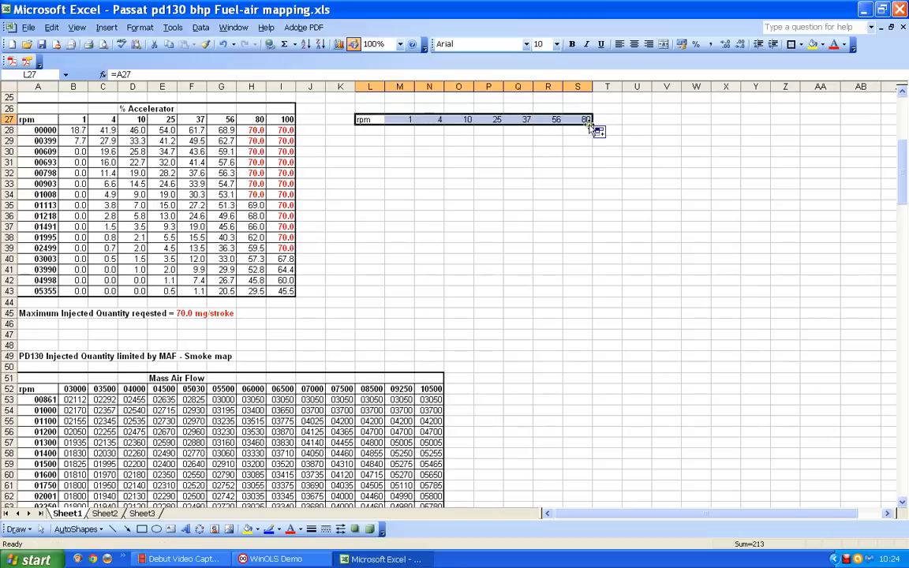
left_click_drag(593, 126, 615, 126)
left_click(613, 134)
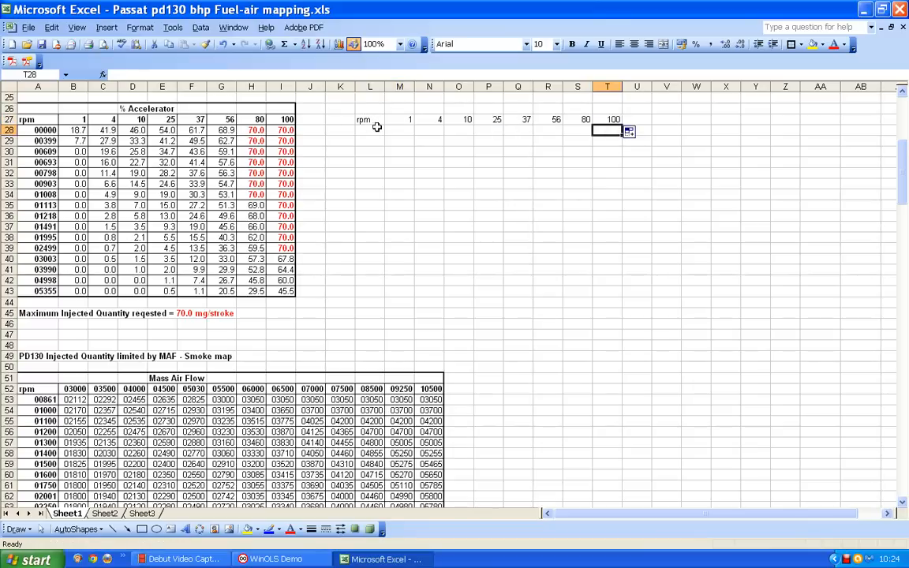
Step: Make the linked heading row L27:T27 bold
left_click_drag(369, 119, 613, 120)
left_click(573, 45)
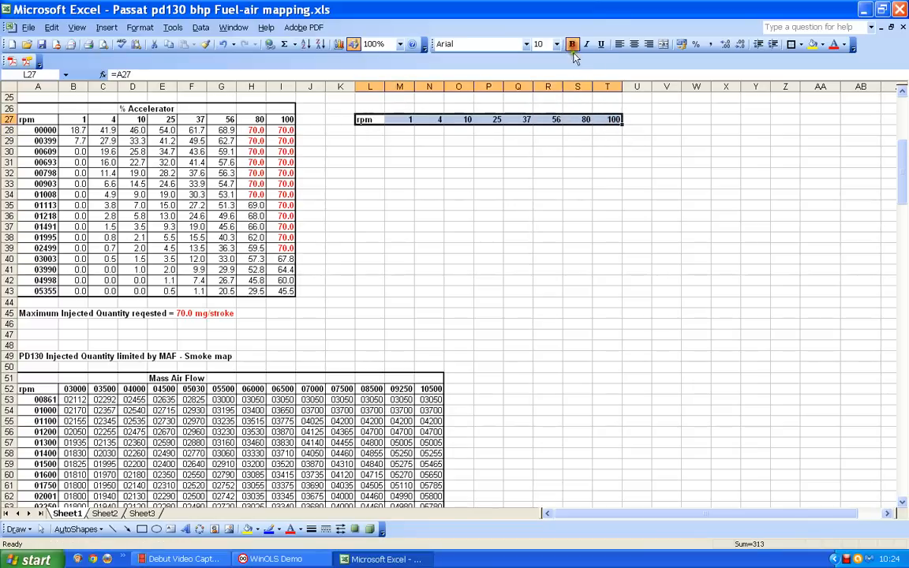
left_click(578, 151)
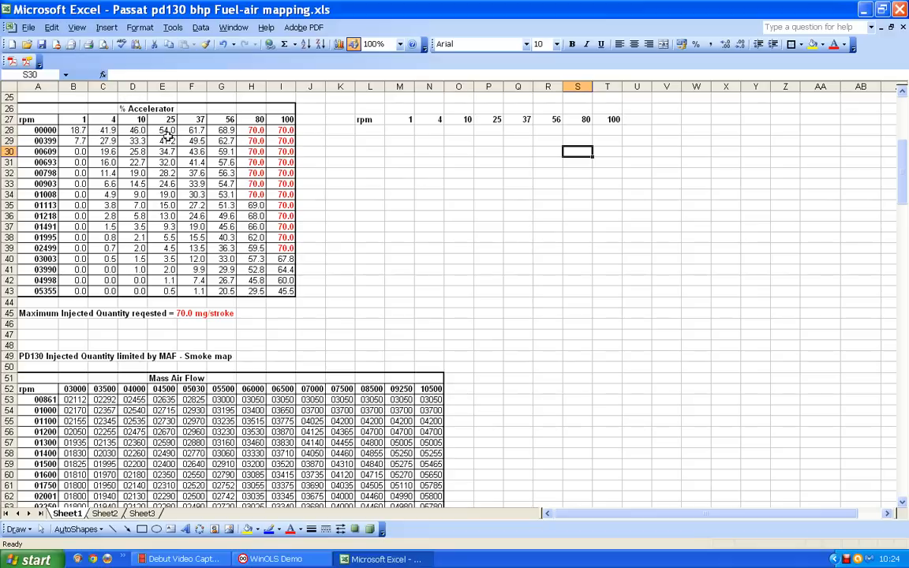
Step: Fill the L27 link down to L43 to copy the rpm axis beside the original table
left_click(370, 121)
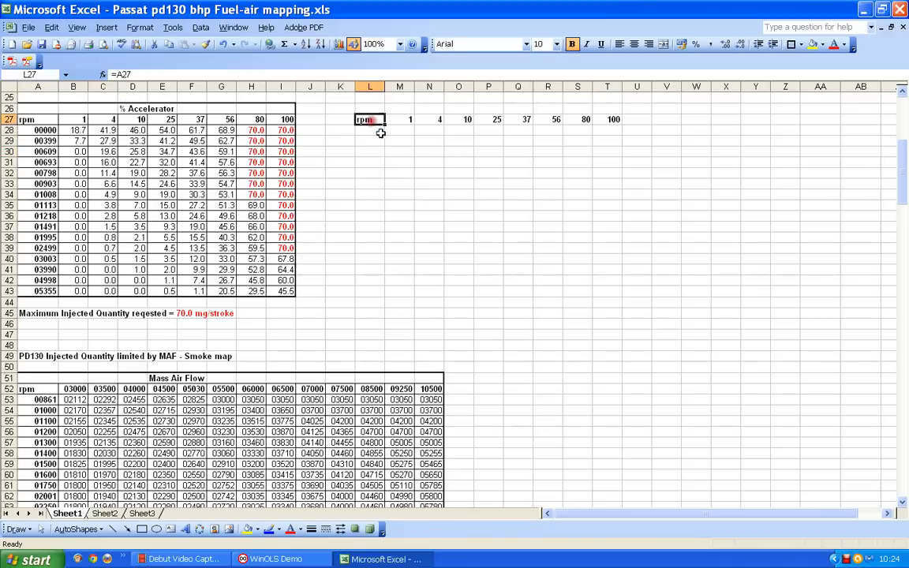
left_click_drag(385, 124, 384, 292)
left_click(382, 291)
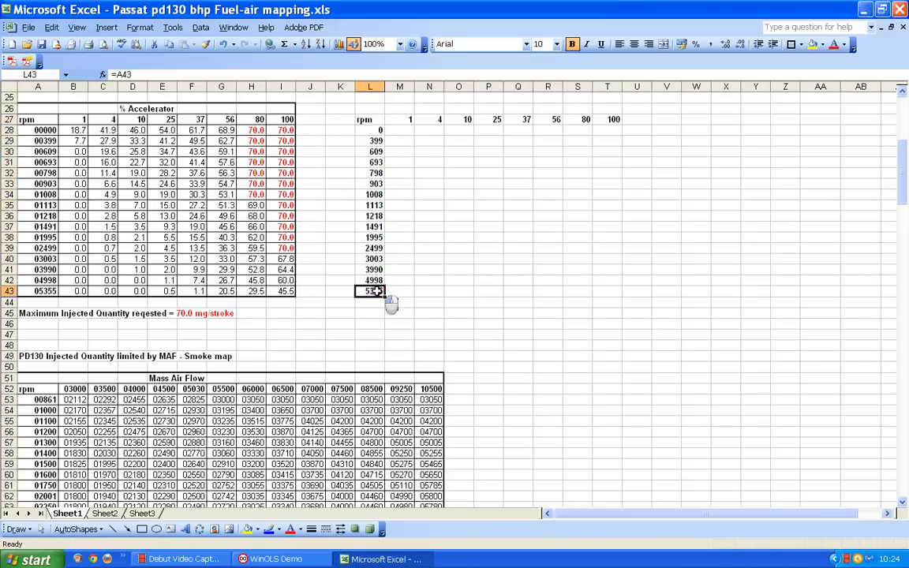
Step: Enter the formula =B28+2 in M28, adding 2 to the original injected quantity
left_click(404, 130)
type("=")
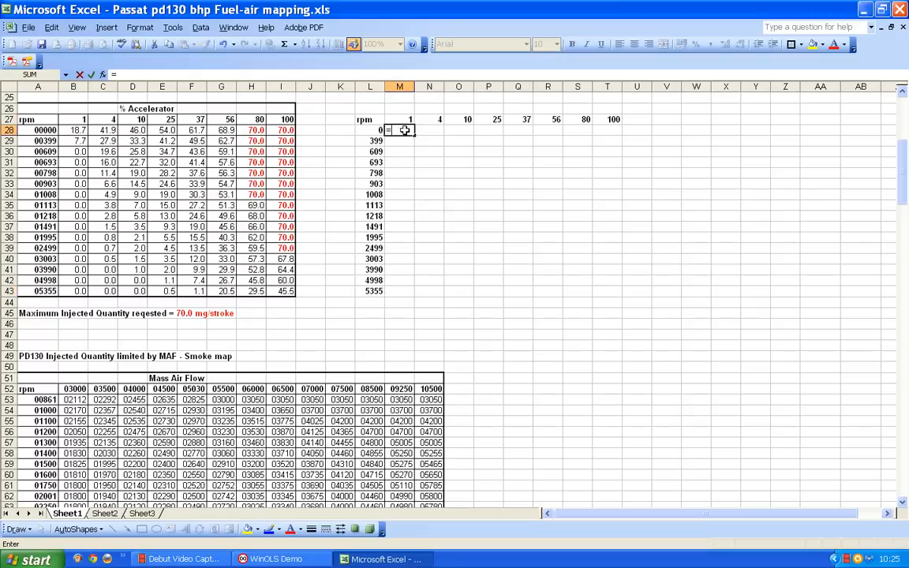
left_click(79, 130)
key("Return")
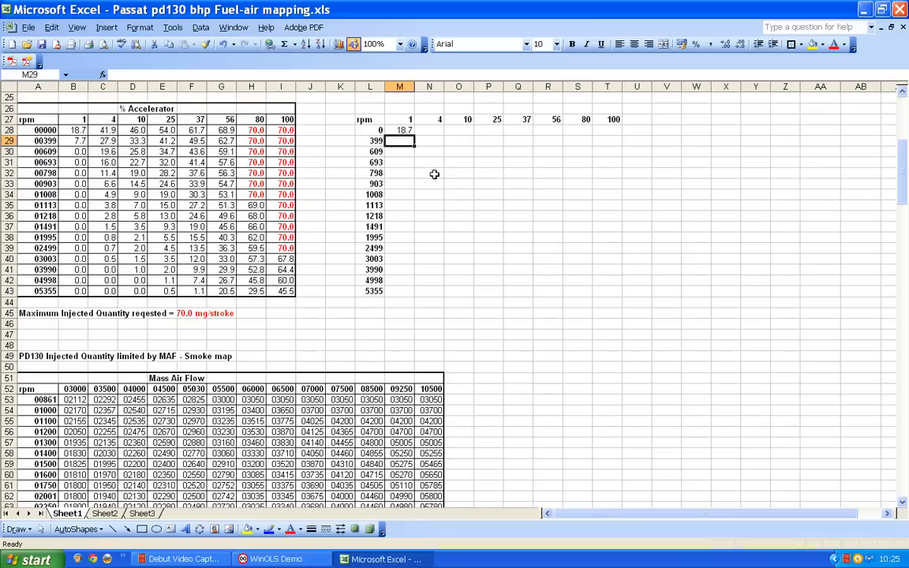
left_click(403, 130)
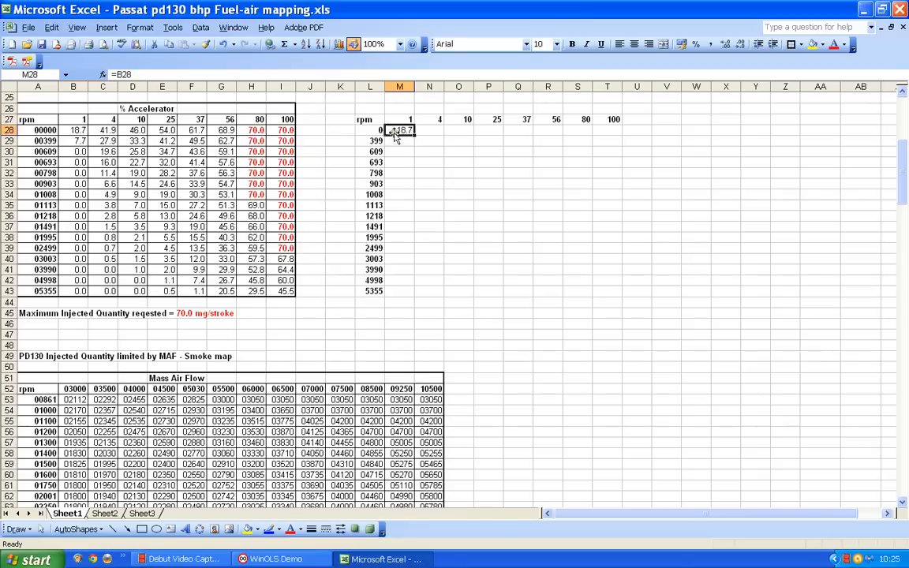
left_click(124, 74)
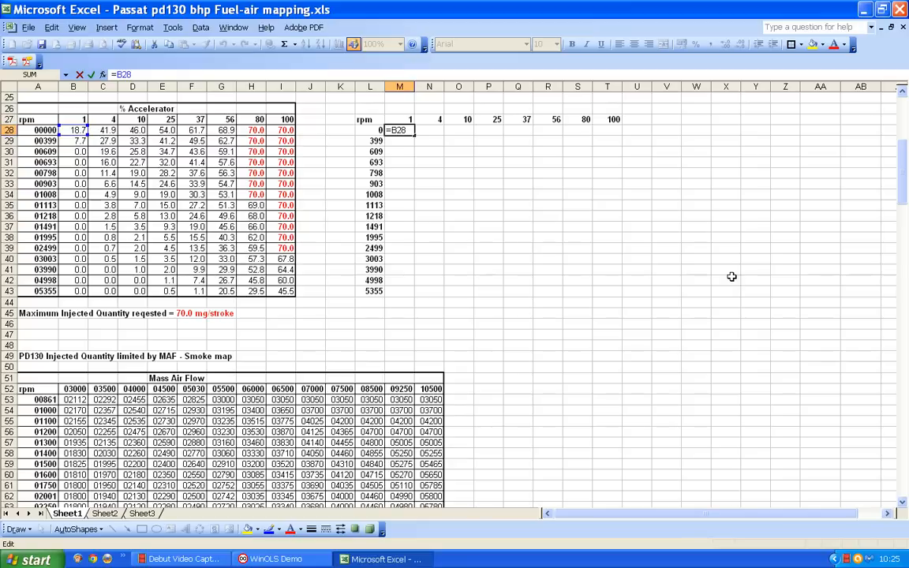
type("+2")
key("Return")
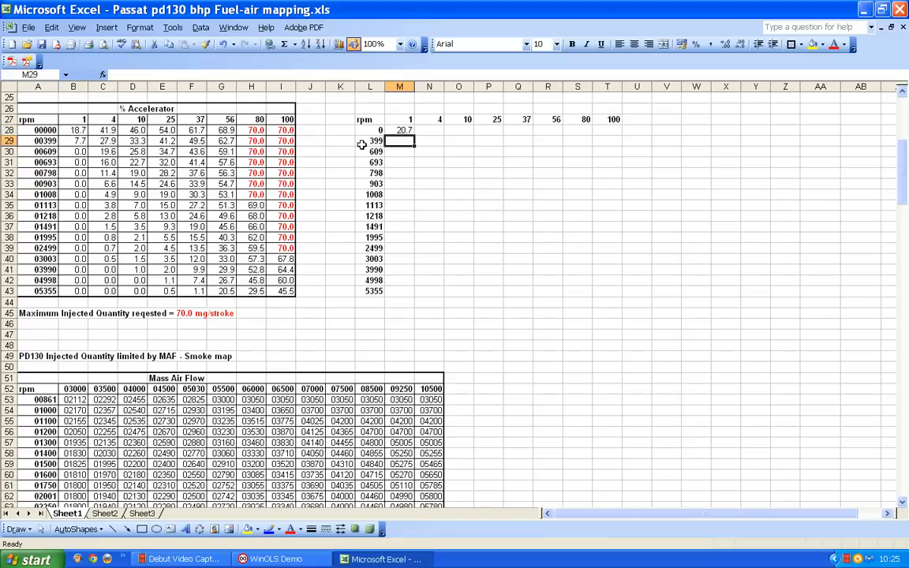
Step: Fill the M28 formula down to row 43 and across to column T of the new table
left_click(410, 130)
left_click_drag(413, 135, 413, 293)
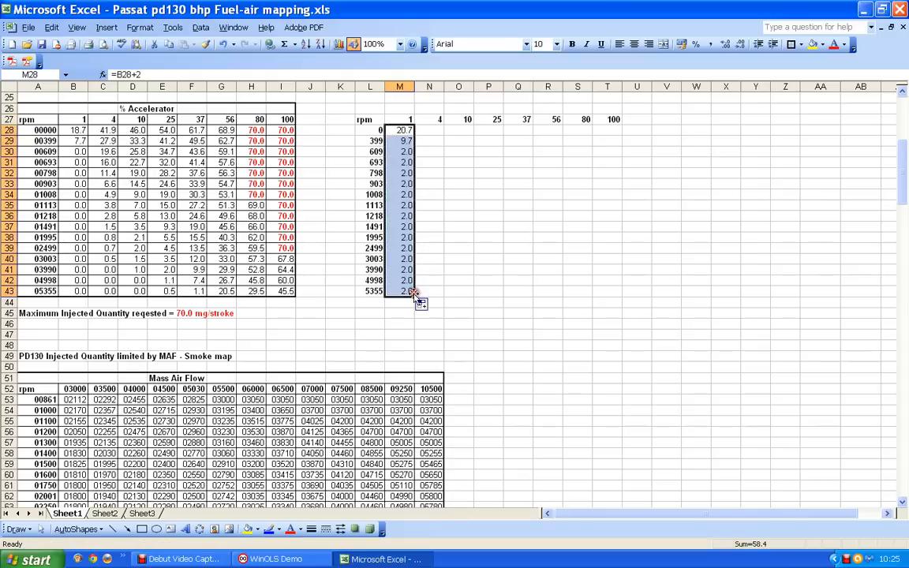
left_click(403, 239)
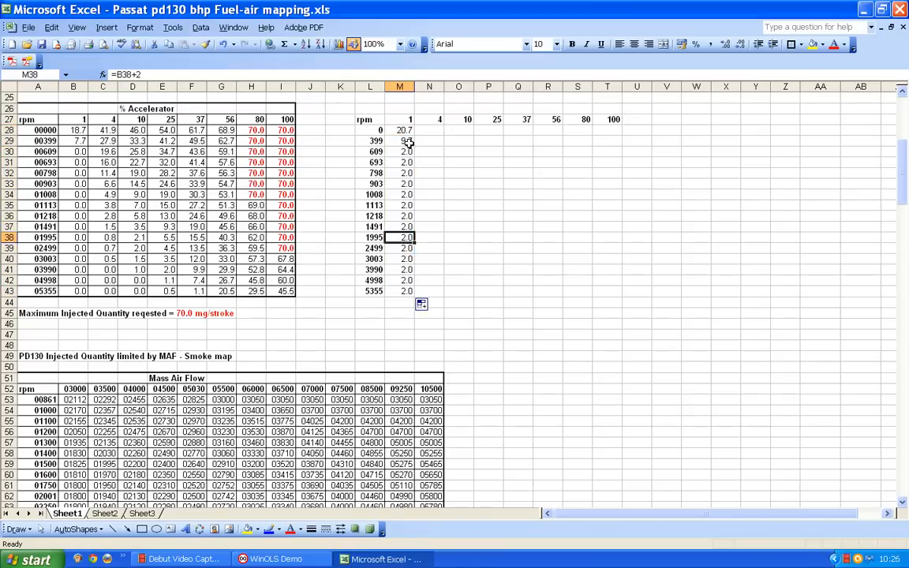
left_click_drag(406, 131, 622, 299)
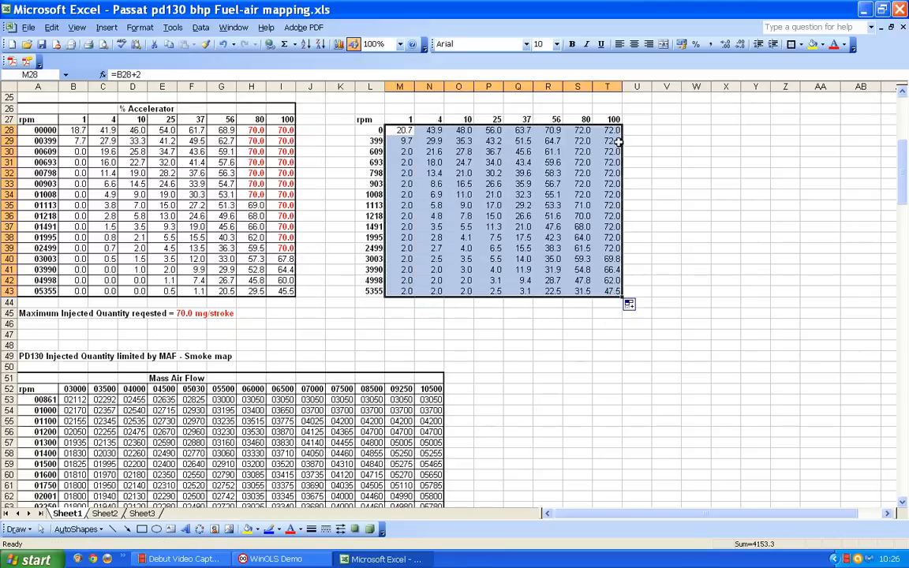
left_click(607, 184)
left_click(552, 184)
left_click(492, 183)
left_click(438, 184)
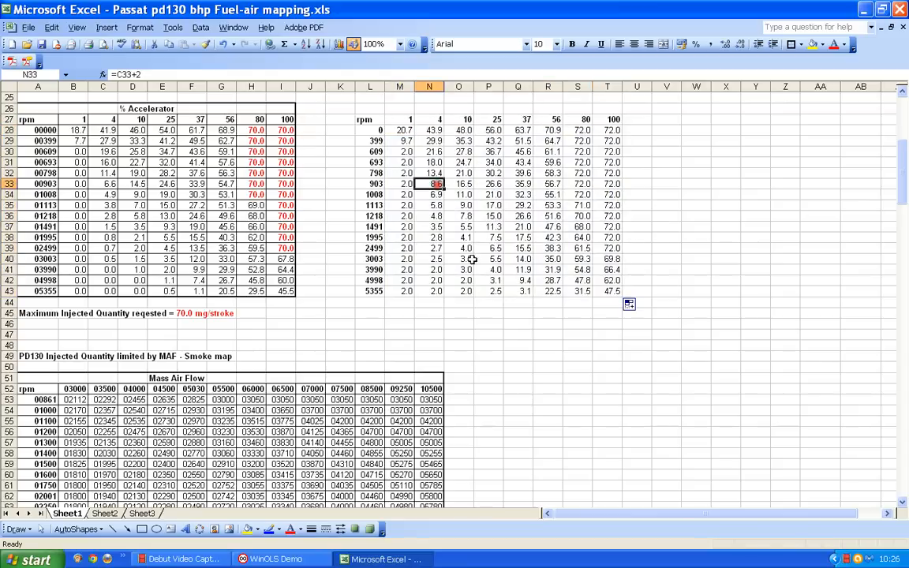
left_click(605, 258)
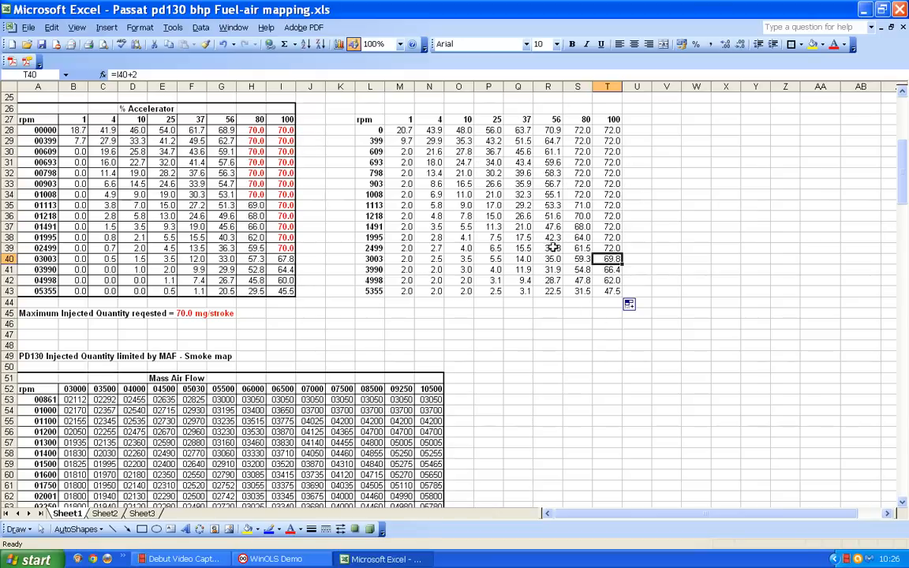
left_click(581, 129)
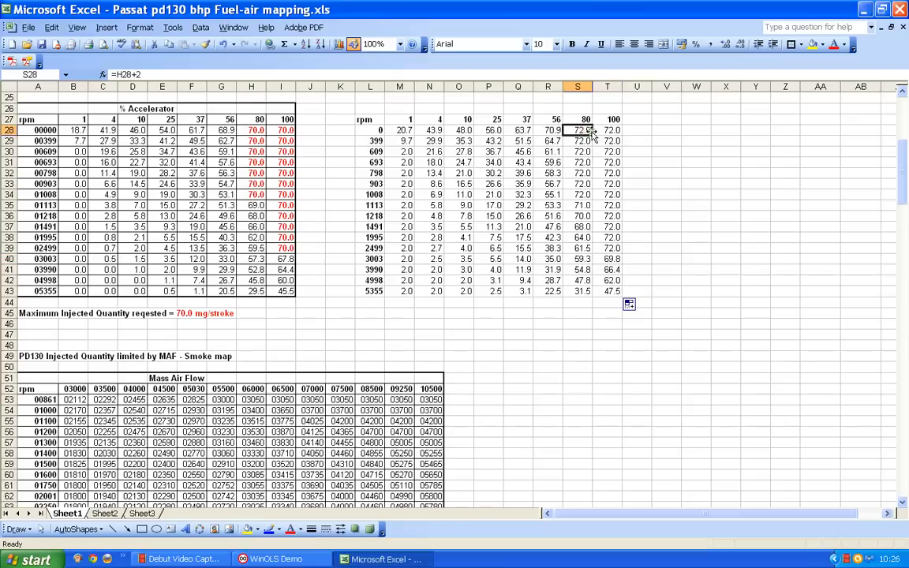
Step: Remove the +2 from the formula in R28, leaving =G28
left_click(552, 130)
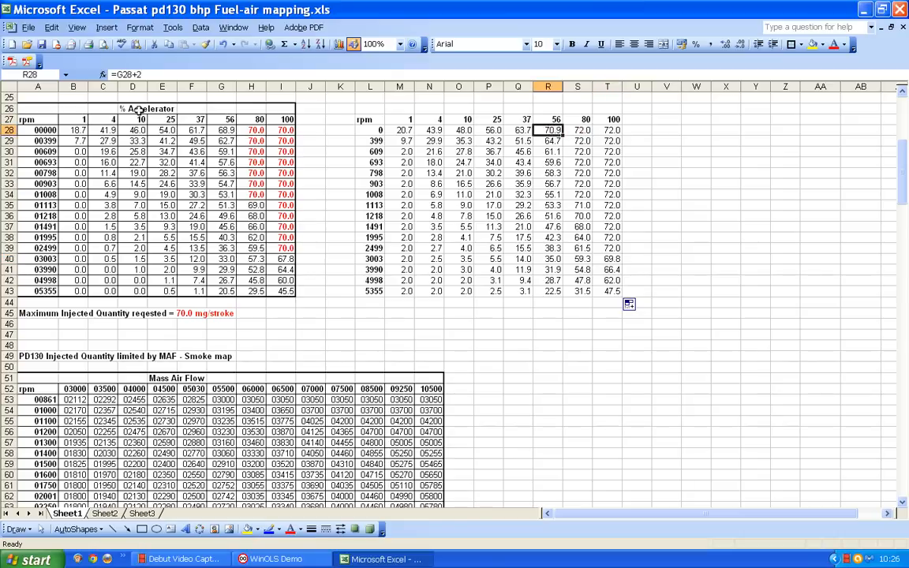
left_click(144, 74)
key("BackSpace")
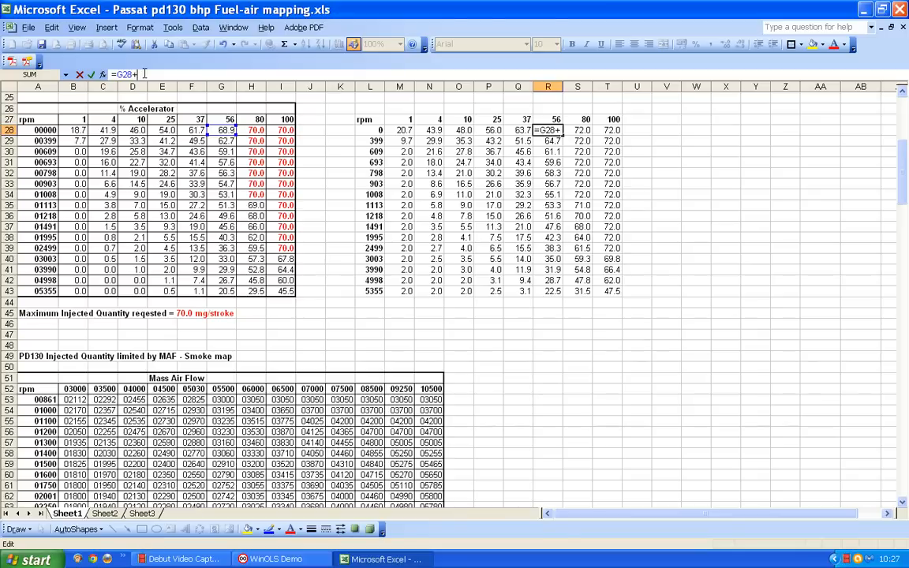
key("BackSpace")
key("Return")
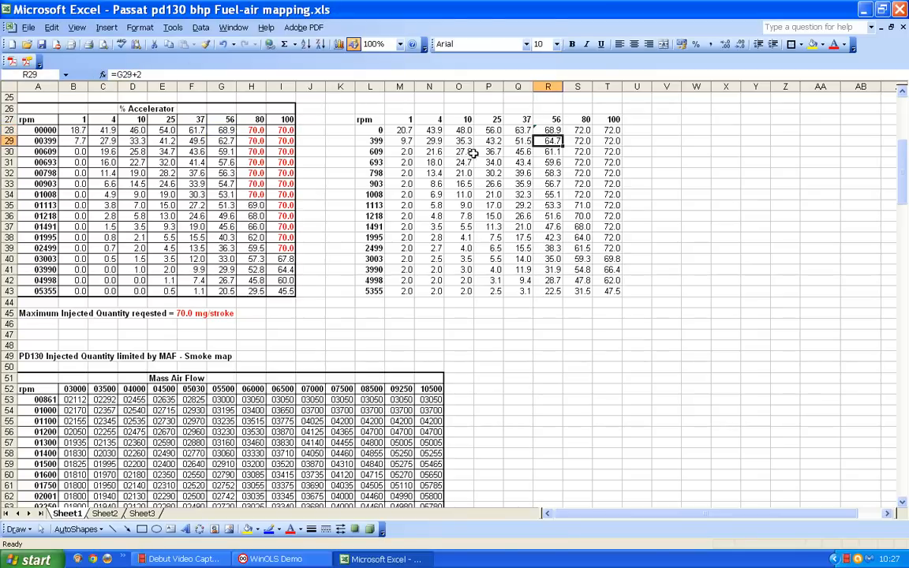
Step: Fill the unadjusted R28 link across to T28, copy S28:T28 down to row 35, and extend column T's link to T39
left_click(554, 130)
left_click_drag(562, 136, 623, 132)
left_click(579, 131)
left_click_drag(622, 161, 622, 205)
left_click(650, 188)
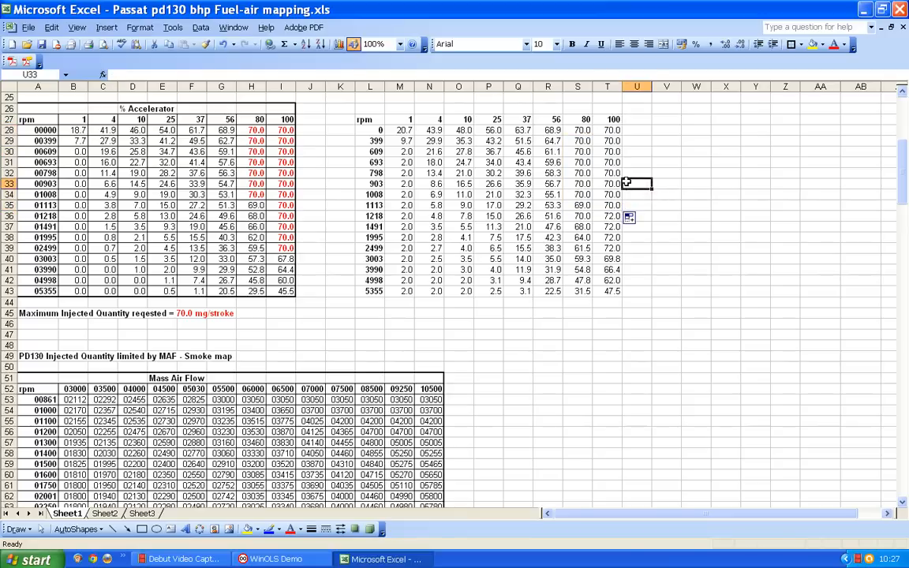
left_click(614, 205)
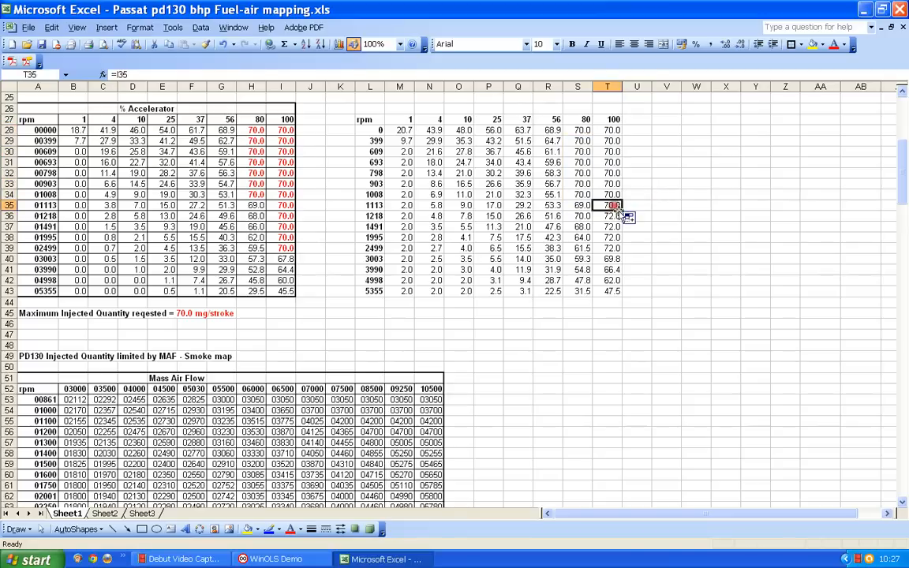
left_click_drag(622, 210, 625, 251)
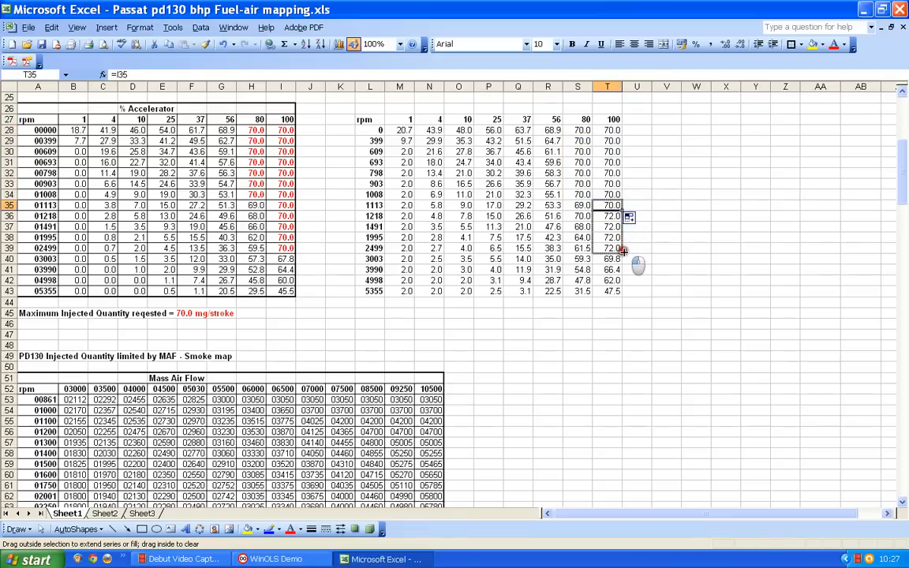
left_click(640, 236)
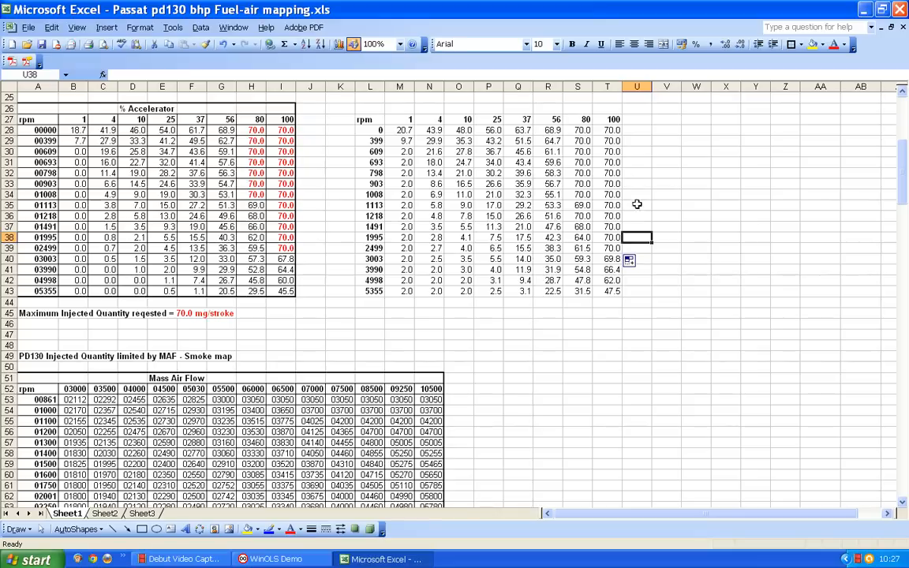
left_click(624, 321)
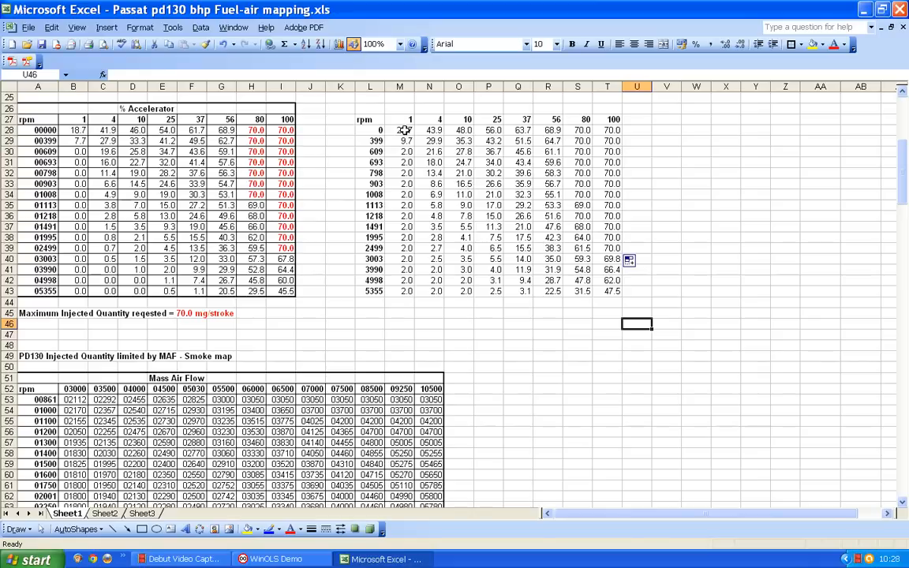
Step: Clear everything from the new table's body, M28:T43, keeping the rpm and accelerator headings
left_click_drag(400, 129, 616, 292)
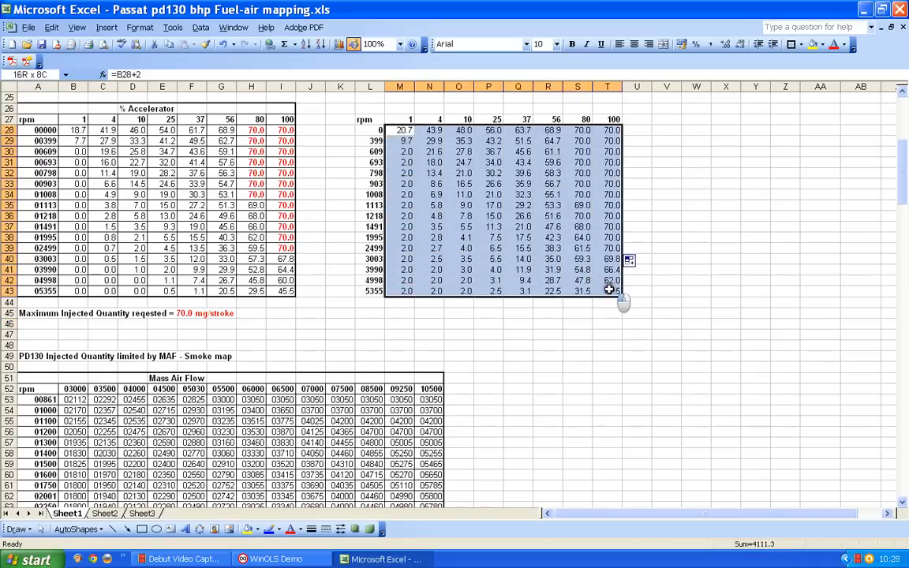
left_click(52, 28)
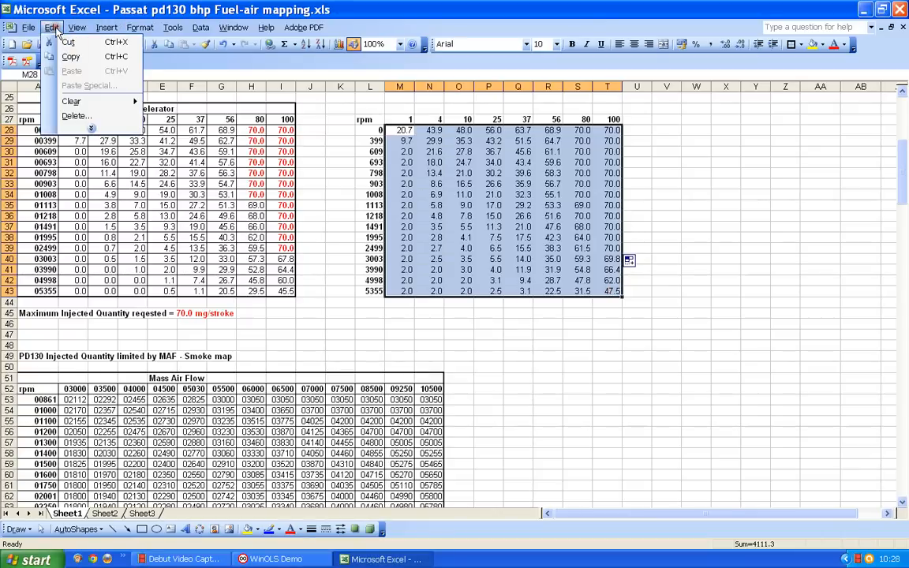
mouse_move(79, 104)
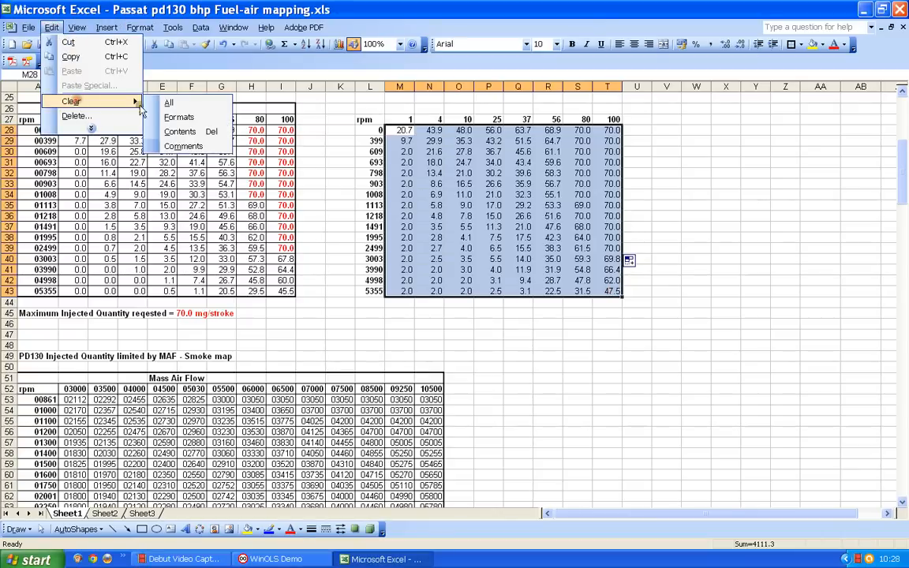
left_click(169, 104)
left_click(612, 218)
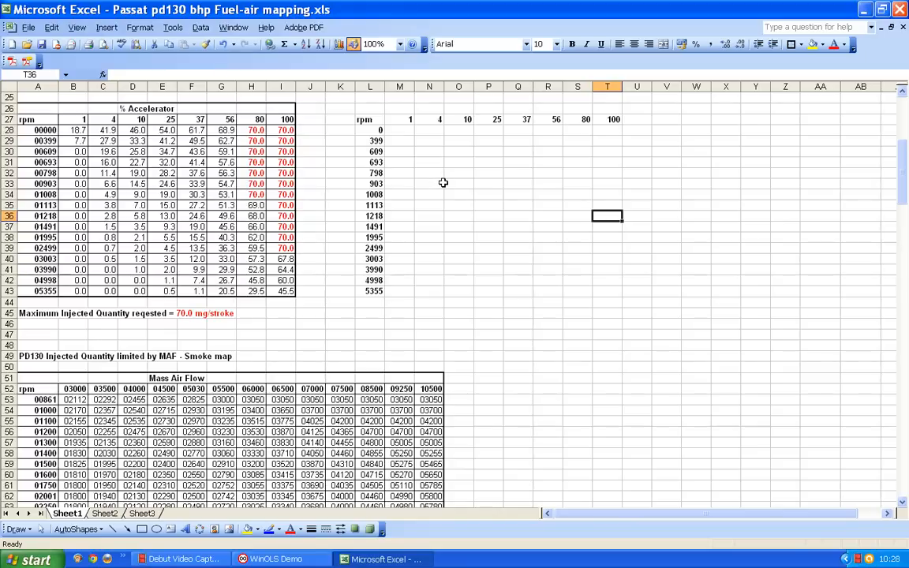
left_click(521, 305)
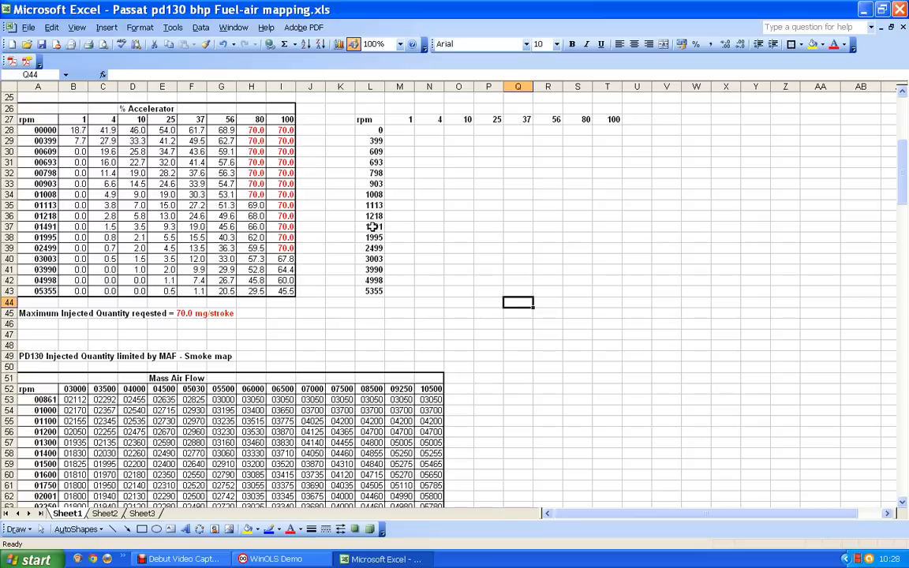
left_click_drag(400, 227, 603, 300)
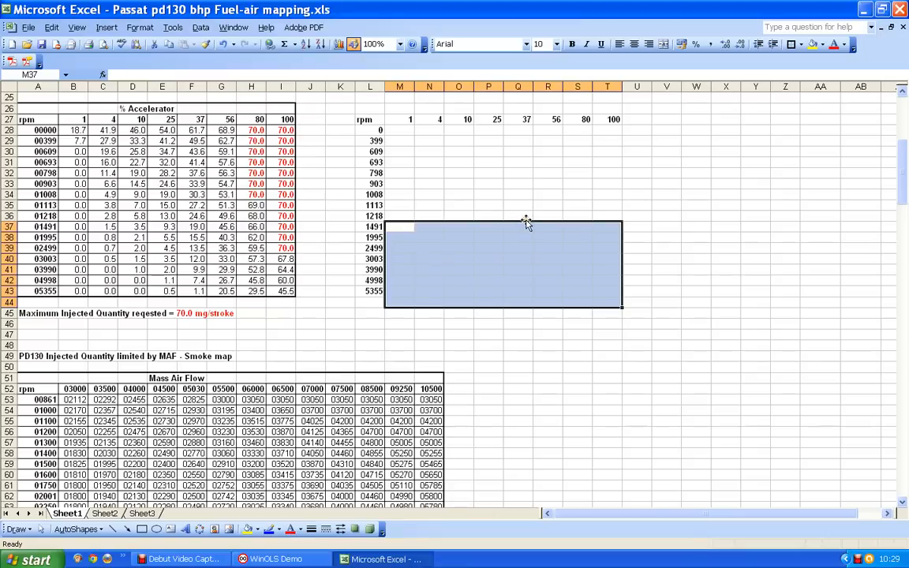
left_click(548, 272)
left_click(400, 228)
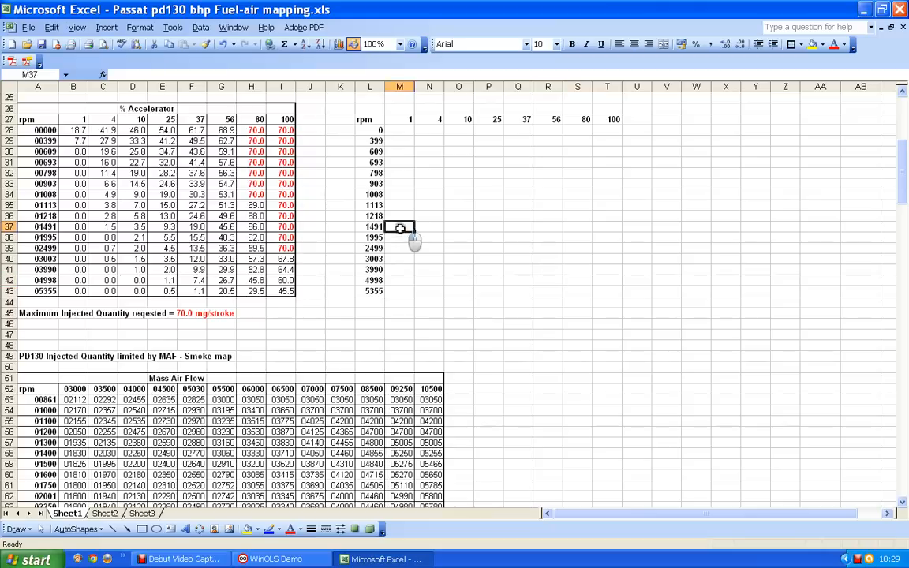
left_click_drag(400, 228, 624, 286)
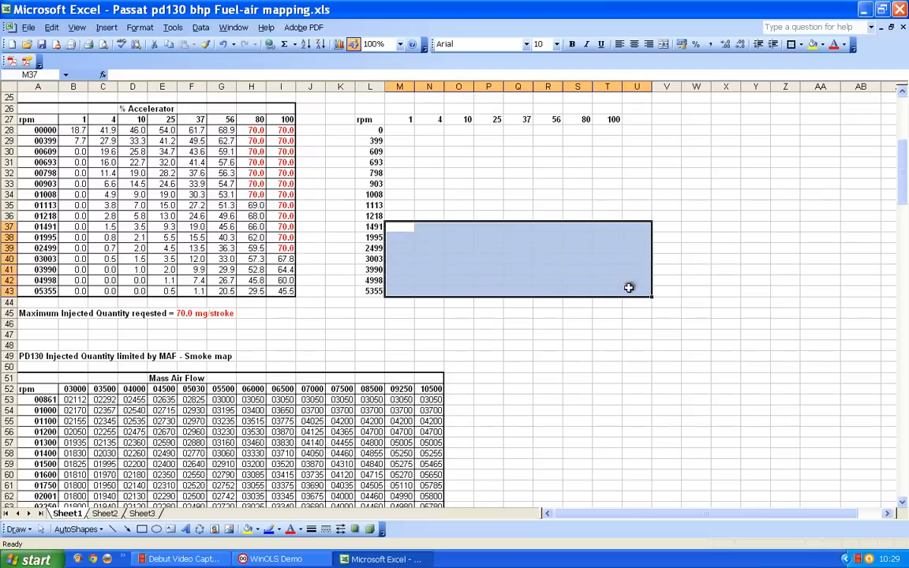
left_click(542, 334)
Step: Enter the formula =B37*1.1 in M37 to raise the original quantity by ten percent
left_click(395, 227)
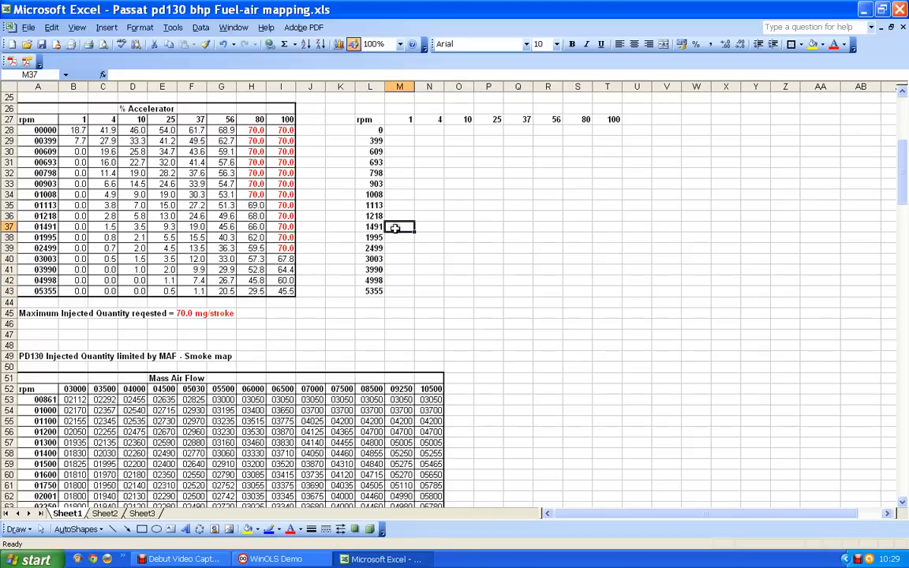
type("=")
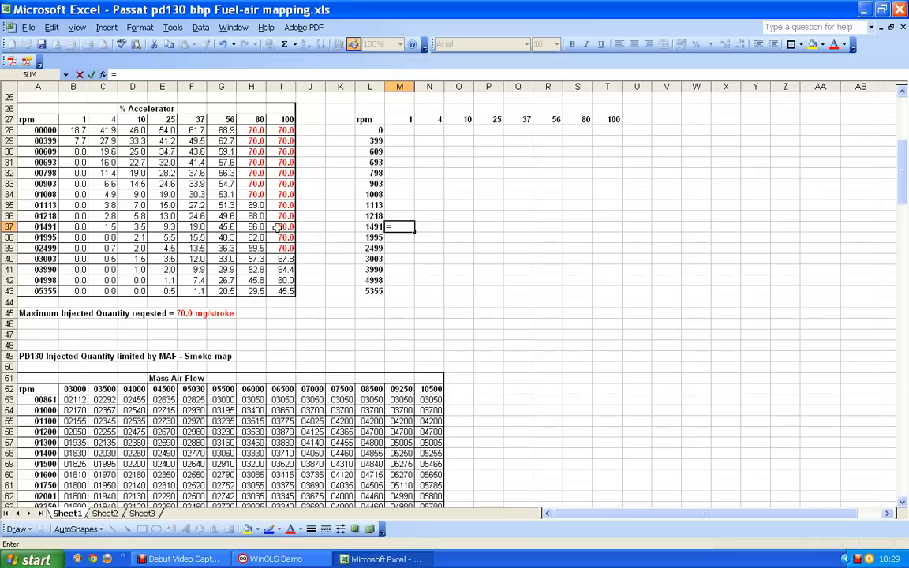
left_click(72, 227)
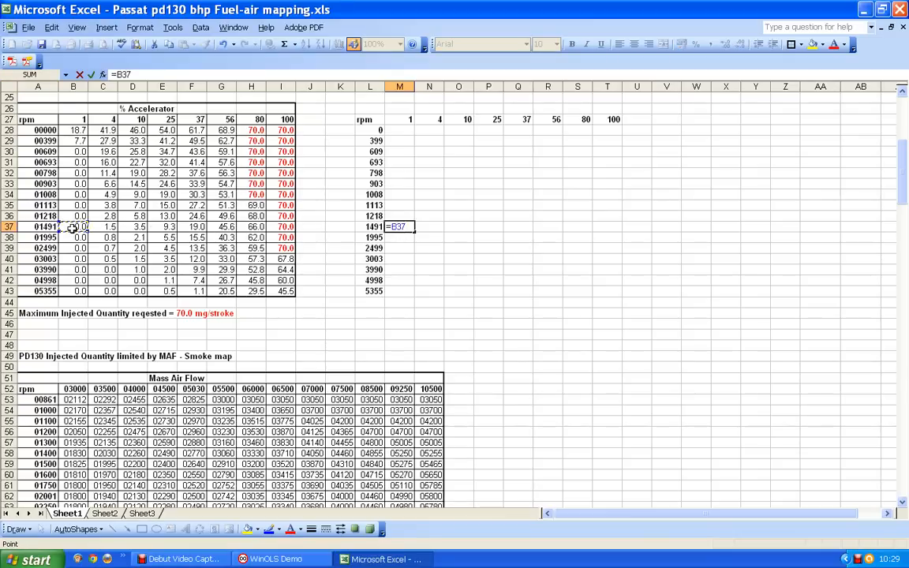
key("Return")
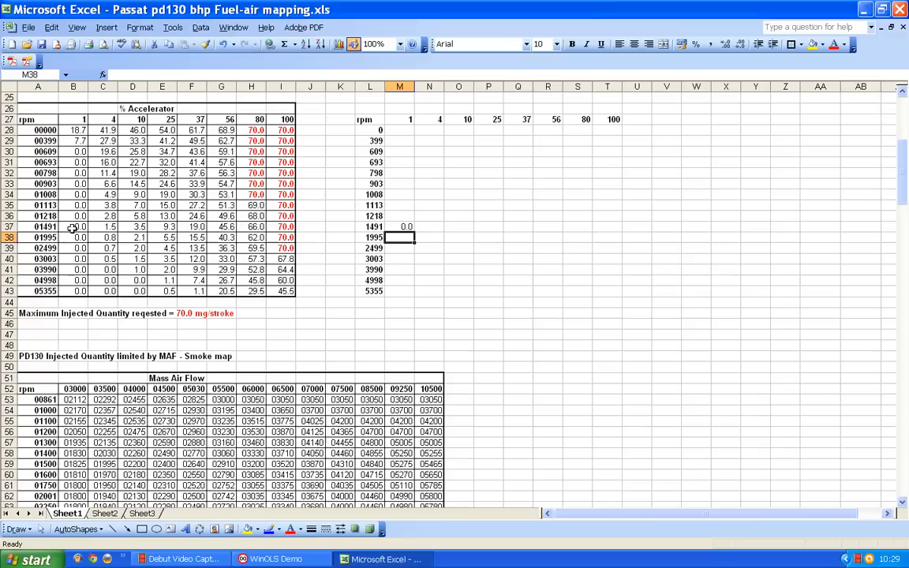
left_click(406, 227)
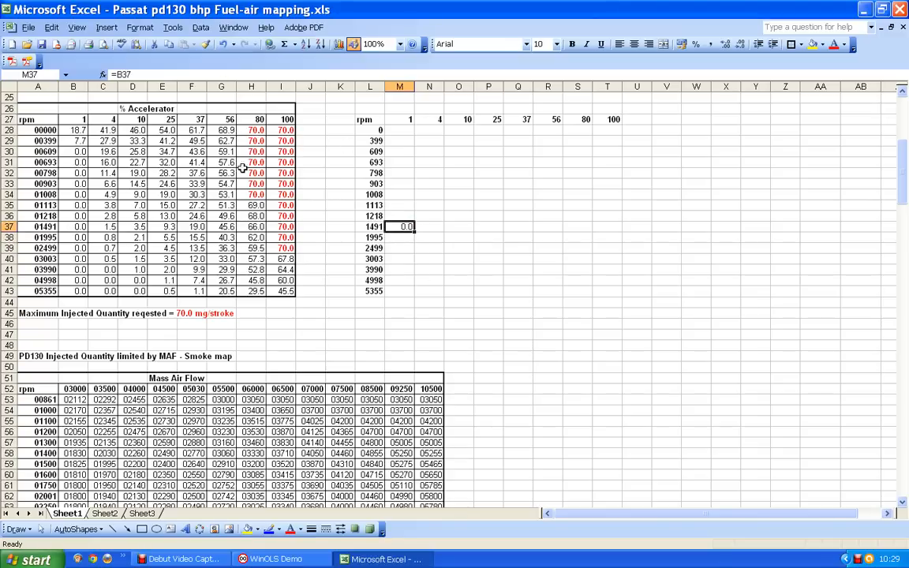
left_click(142, 74)
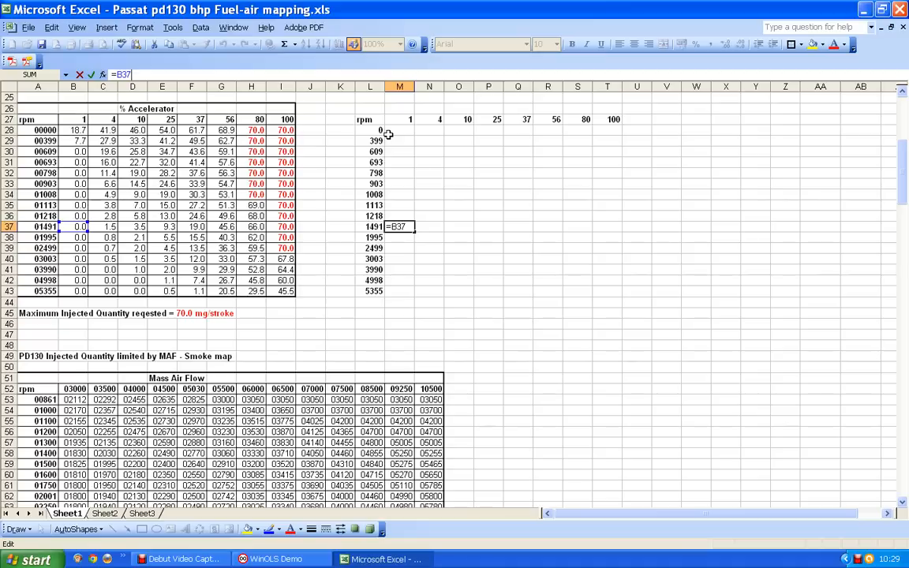
type("*1.1")
key("Return")
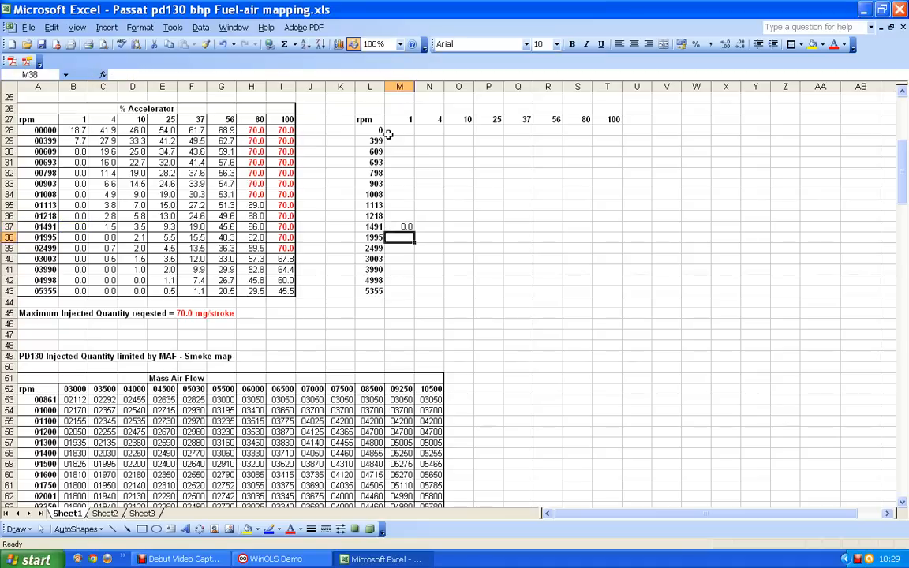
Step: Fill the M37 formula across to column T and down to row 43 of the new table
left_click(405, 227)
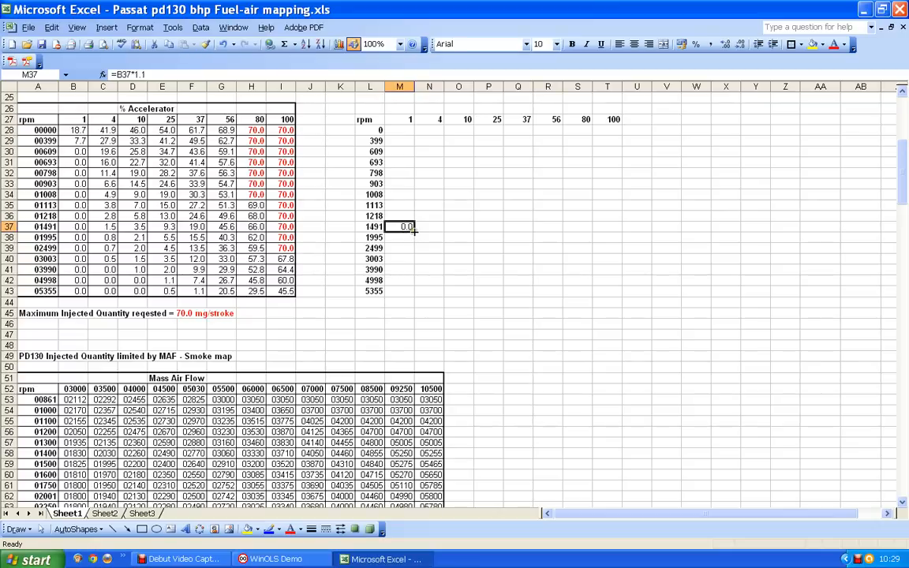
left_click_drag(414, 228, 616, 299)
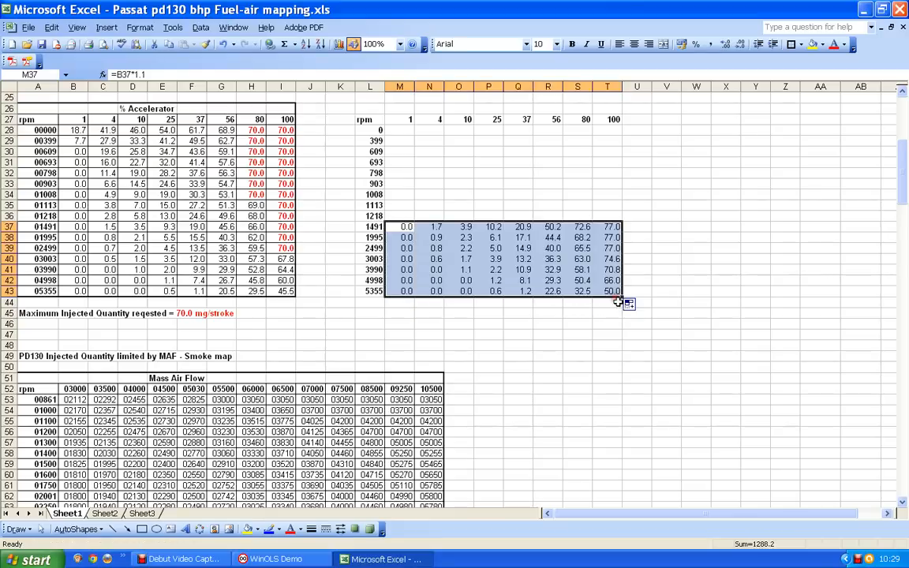
left_click(615, 334)
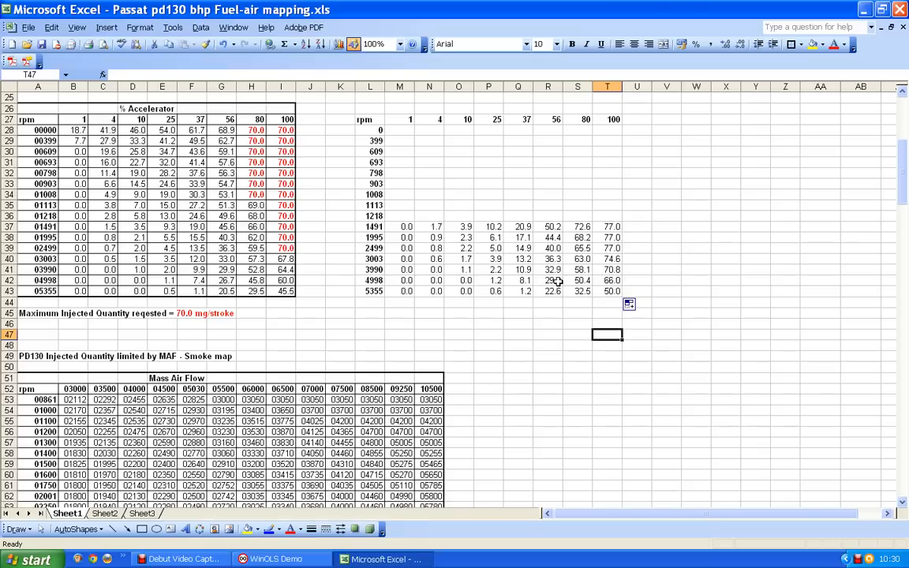
Step: Remove the *1.1 multiplier from the formula in S37, leaving =H37
left_click(579, 227)
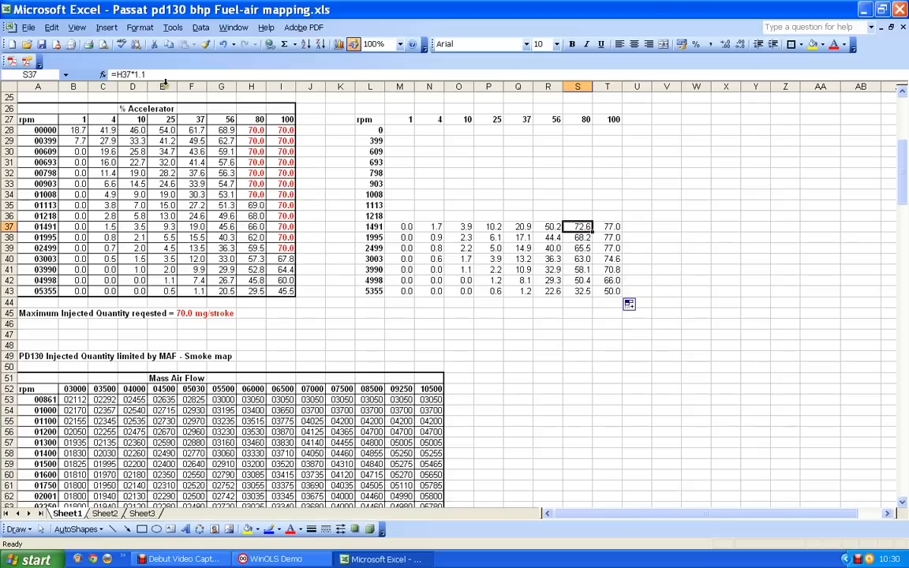
left_click(142, 74)
key("BackSpace")
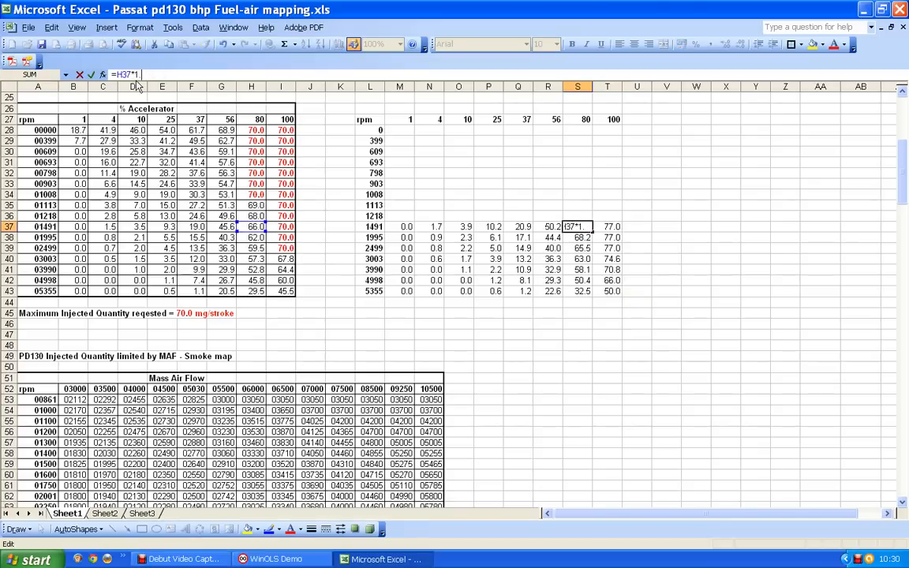
key("BackSpace")
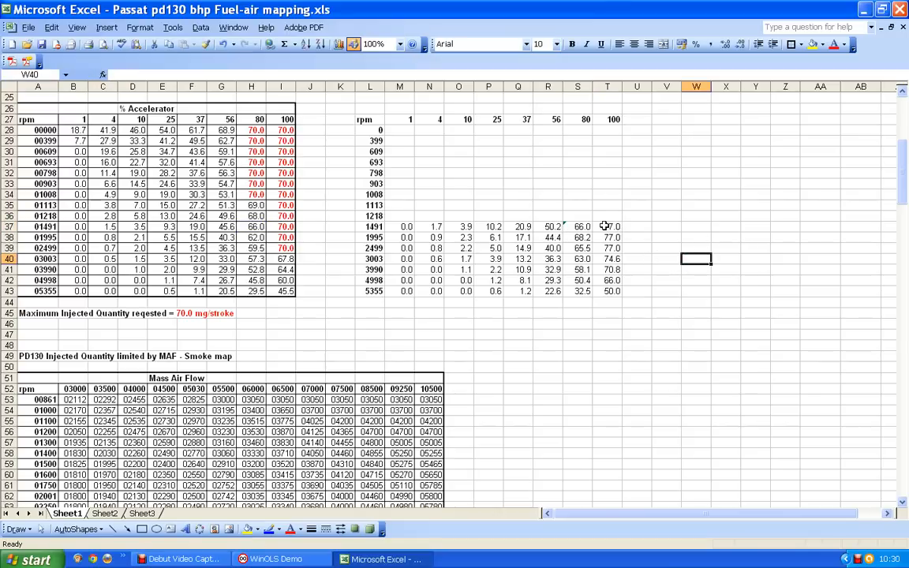
Step: Fill the unadjusted S37 link across to T37 and copy T37 down to T41
left_click(582, 226)
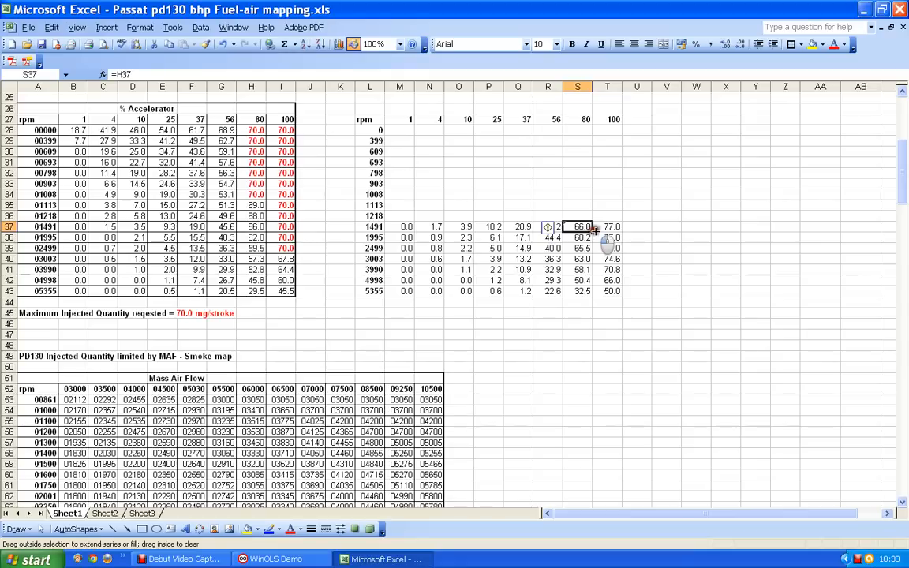
left_click_drag(593, 230, 617, 227)
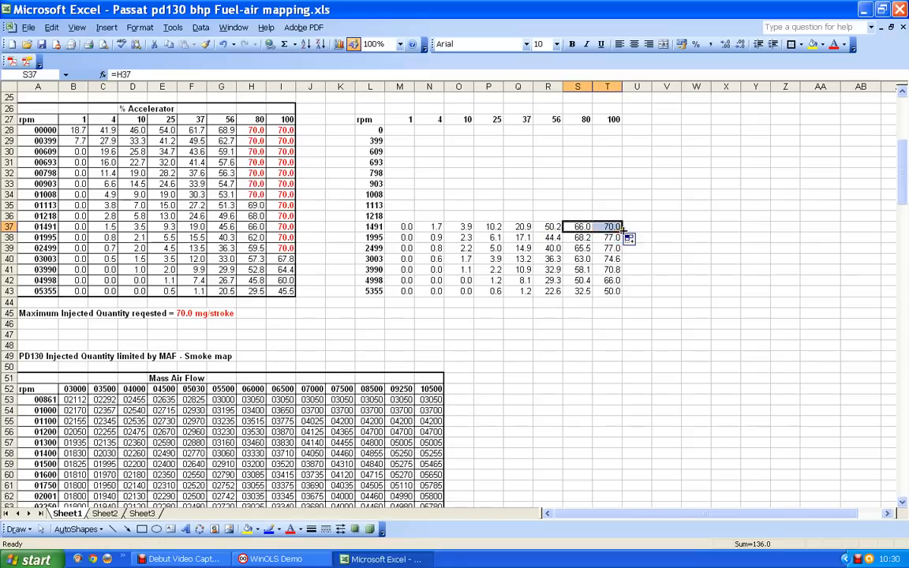
left_click(616, 226)
left_click_drag(622, 231, 623, 270)
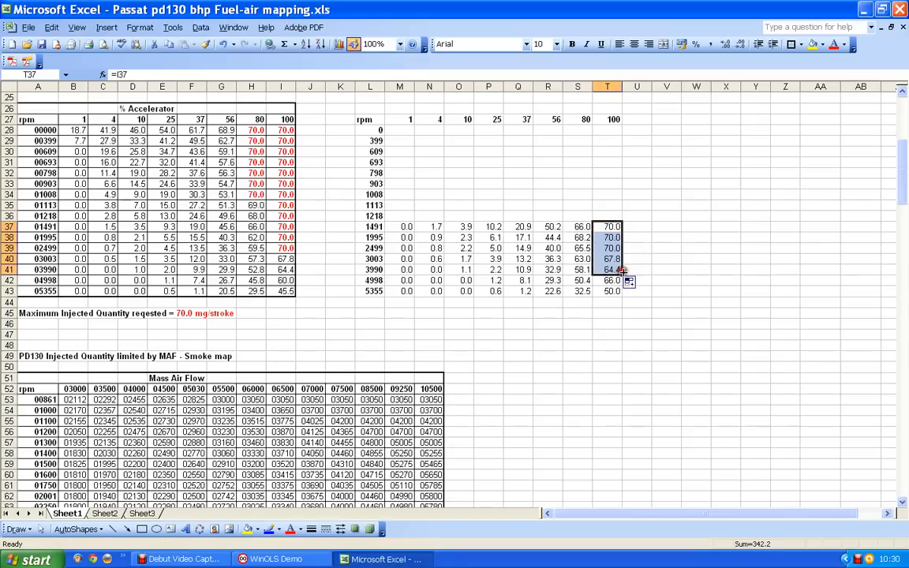
left_click(644, 258)
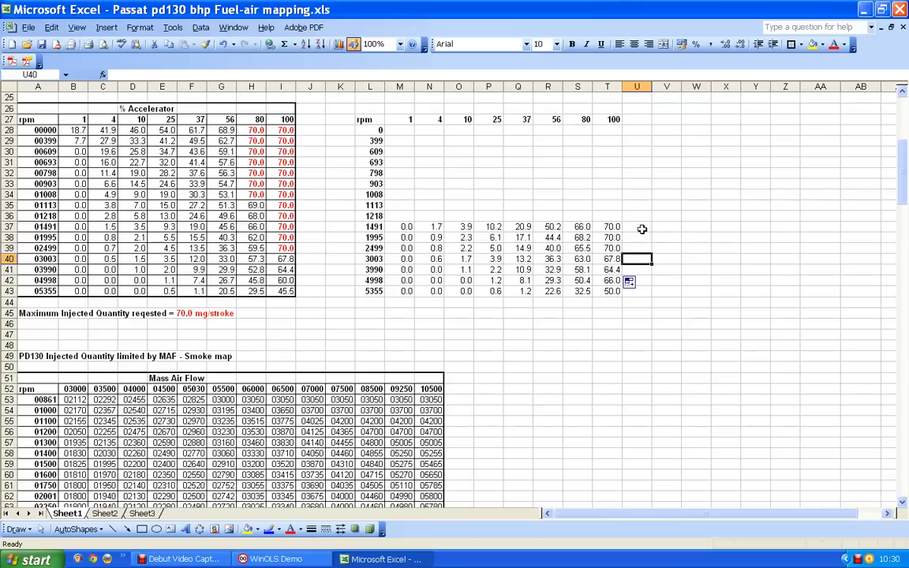
Step: Replace the link in T40, the 3003 rpm row at 100% accelerator, with the value 70
left_click(580, 260)
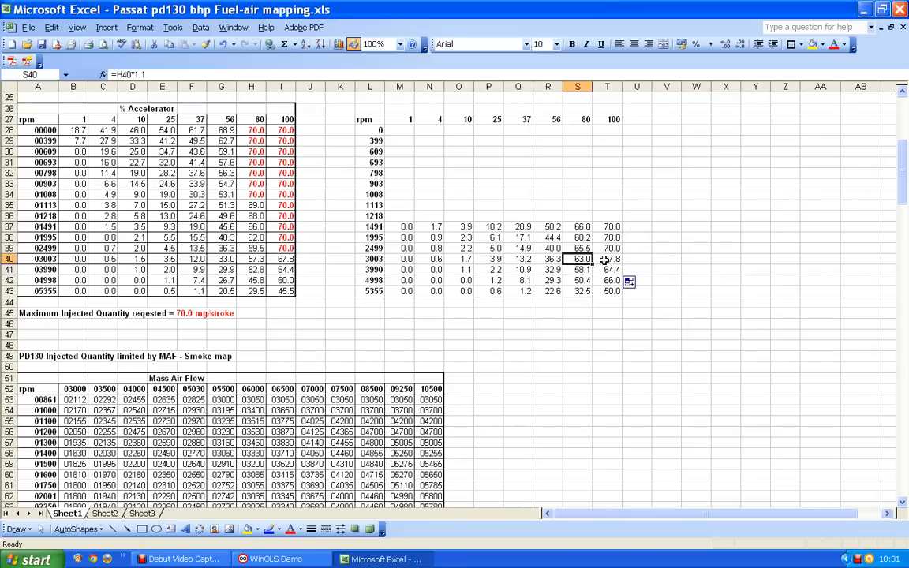
left_click(606, 260)
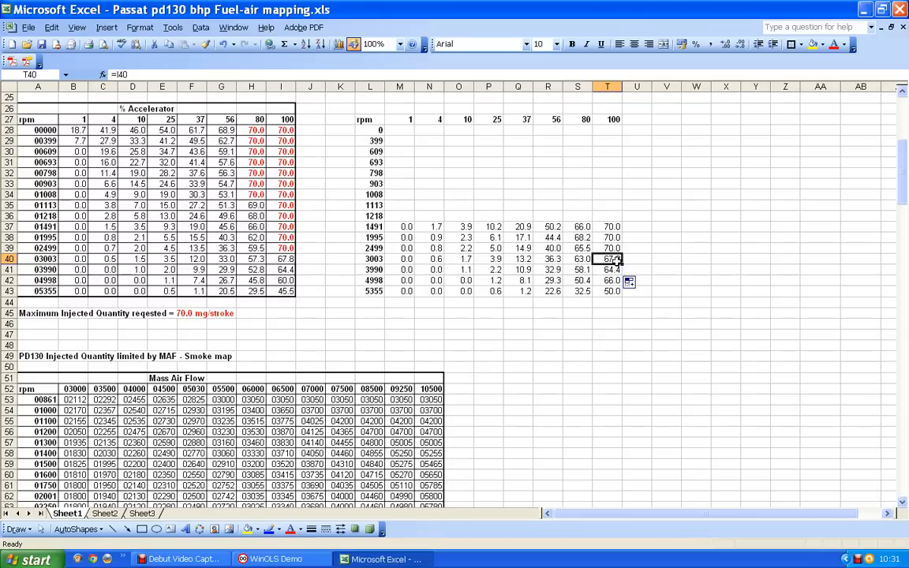
type("70")
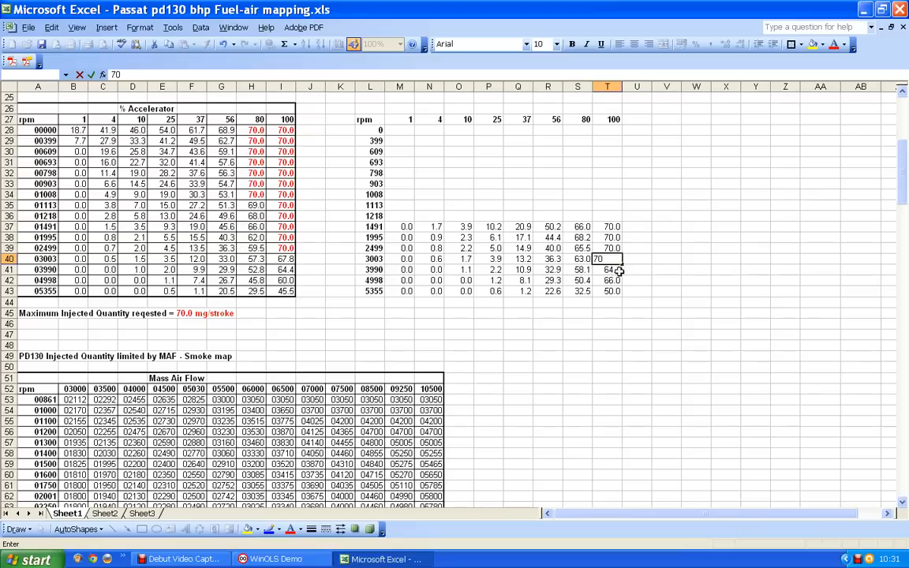
left_click(602, 270)
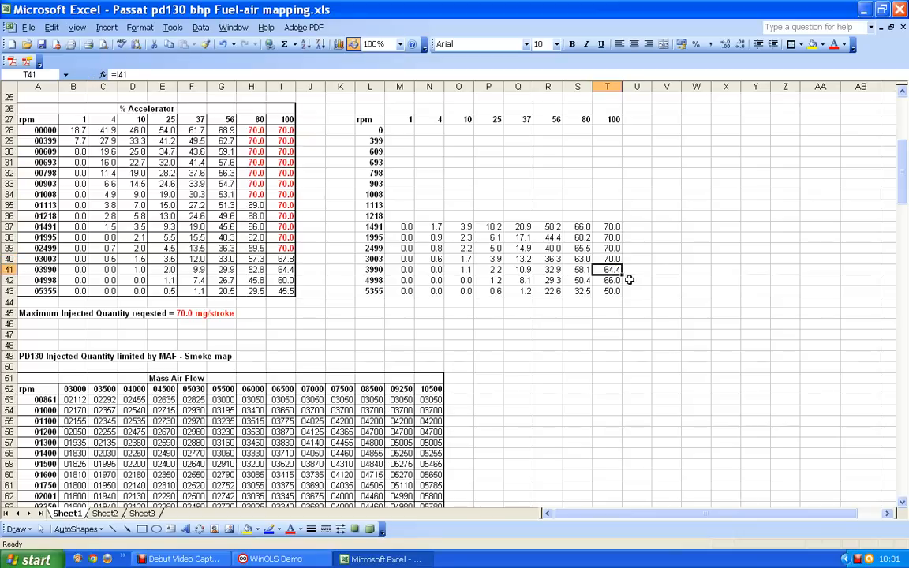
Step: Fill the S41 formula across to T41, and replace the result in T41 with 70
left_click(584, 270)
left_click_drag(588, 272, 608, 275)
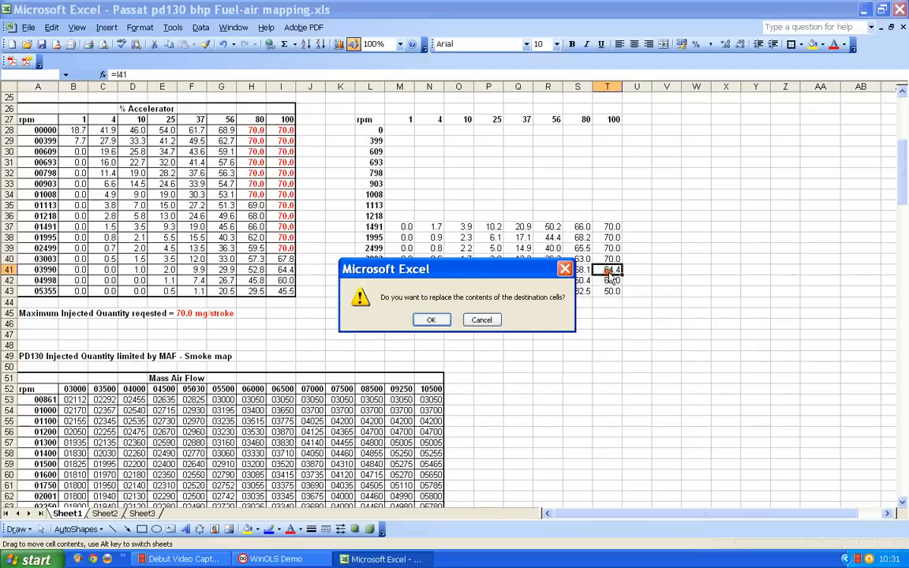
left_click(482, 320)
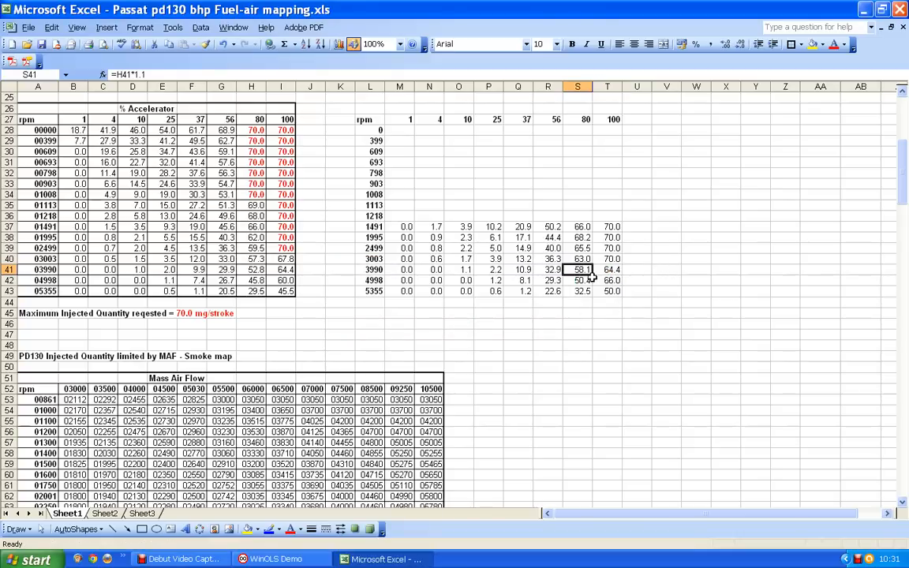
left_click_drag(592, 273, 624, 273)
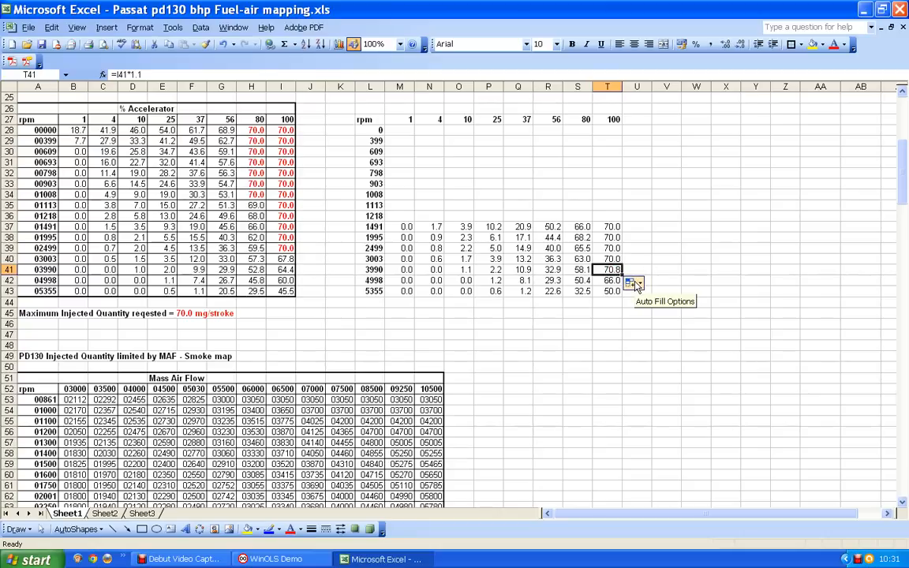
type("70")
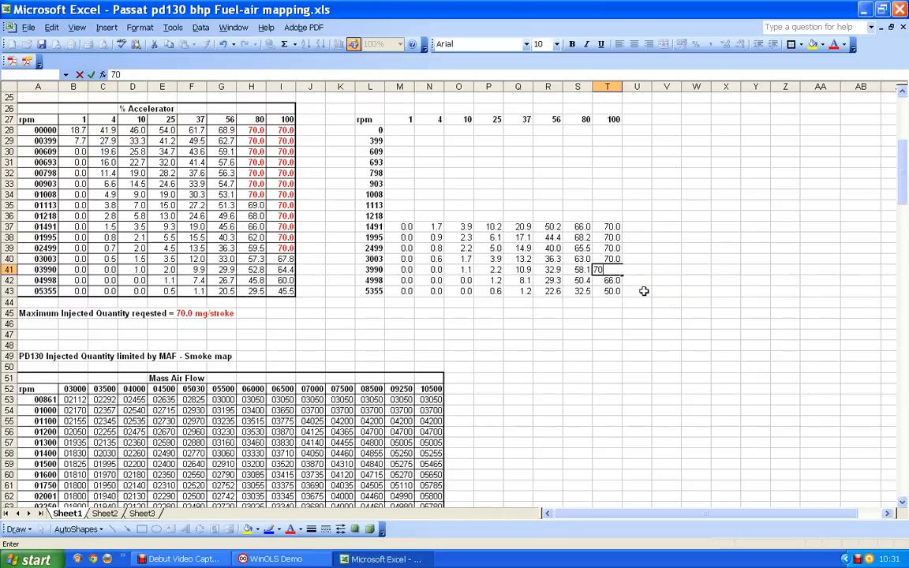
left_click(644, 292)
Step: Copy the unadjusted link in T39 down over the fixed values in T40 and T41
left_click(611, 270)
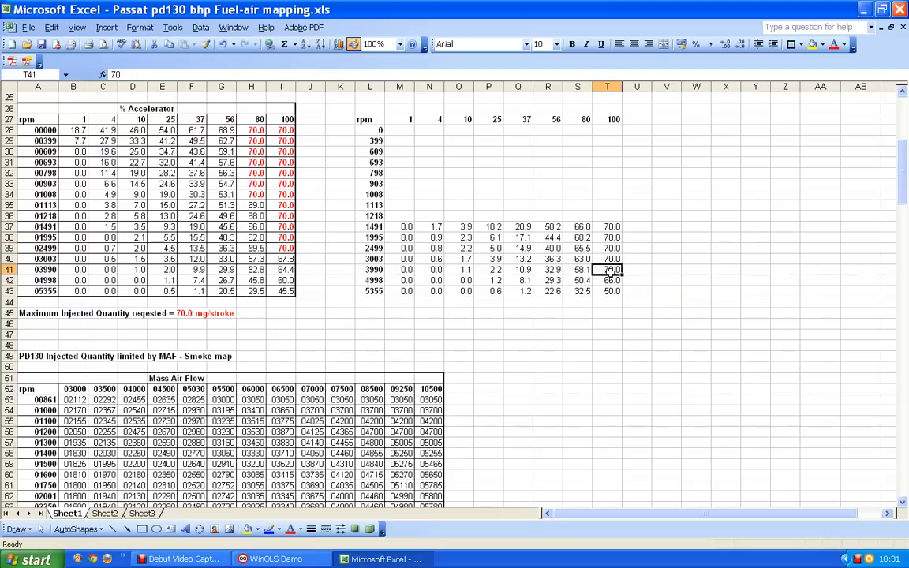
left_click(612, 259)
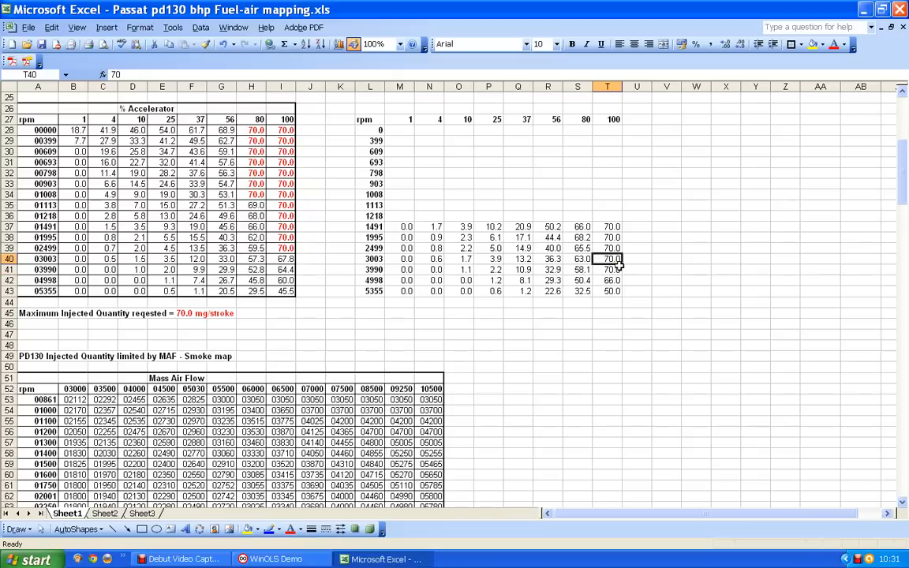
mouse_move(623, 264)
left_mouse_down()
mouse_move(639, 272)
mouse_move(630, 273)
left_mouse_up()
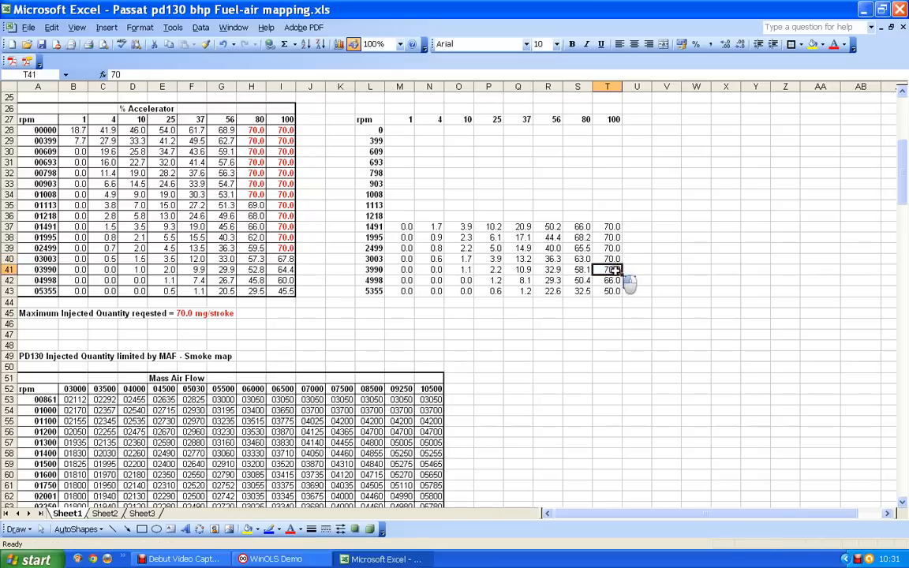
left_click(612, 270)
left_click(612, 250)
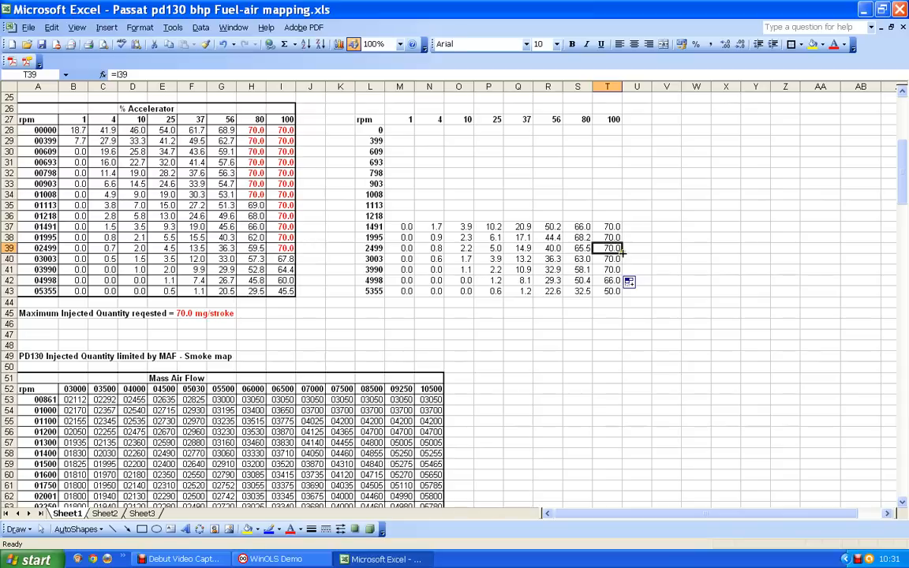
left_click_drag(622, 253, 621, 270)
Step: Replace the links in T40 and T41, the 3003 and 3990 rpm rows at 100% accelerator, with the value 70
left_click(612, 259)
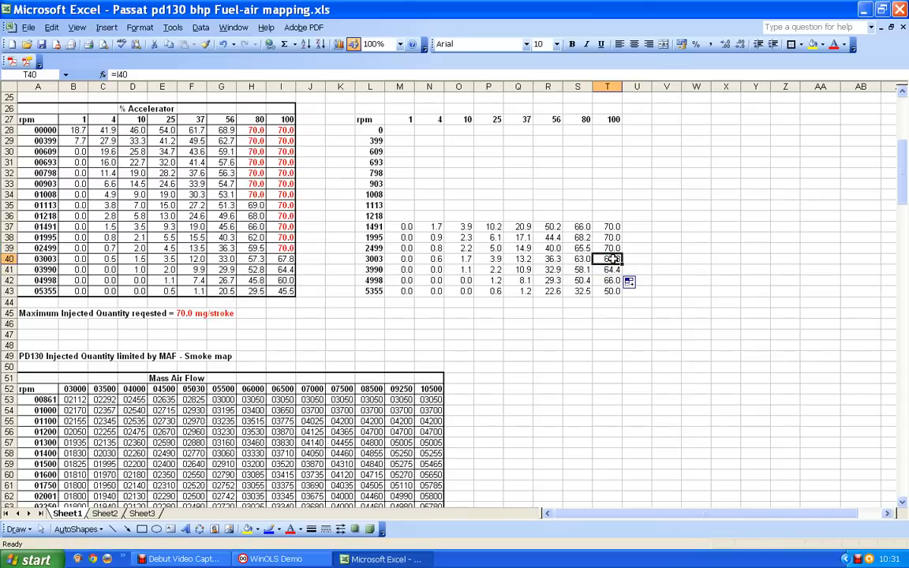
type("70")
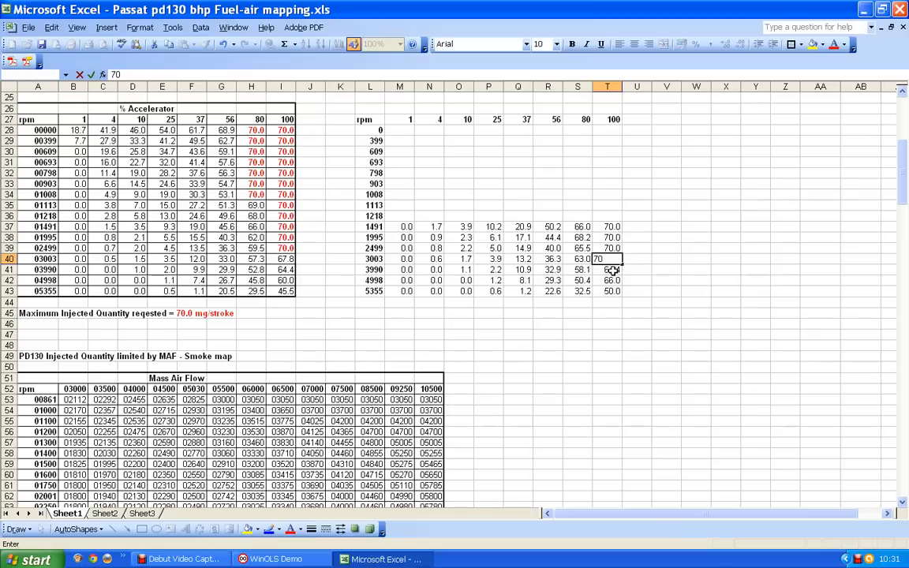
key("Return")
type("70")
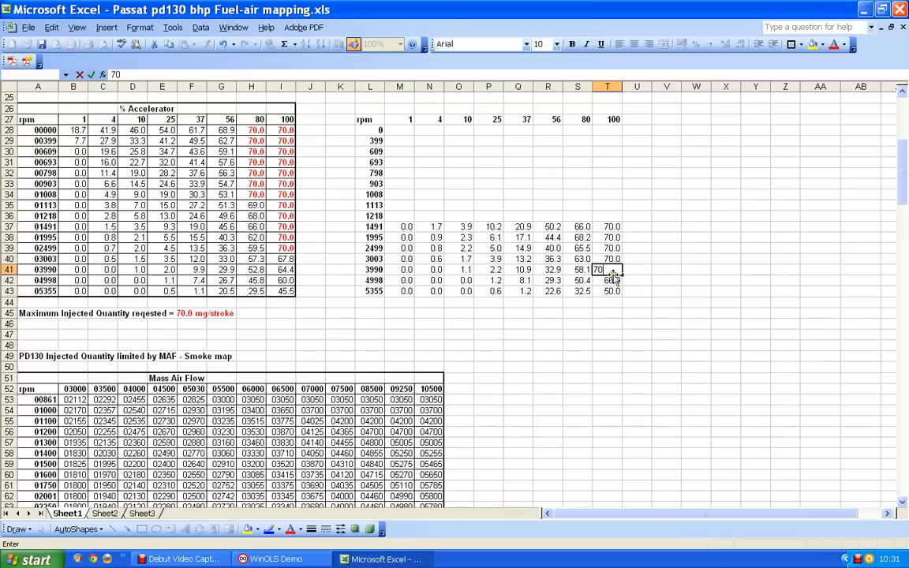
key("Return")
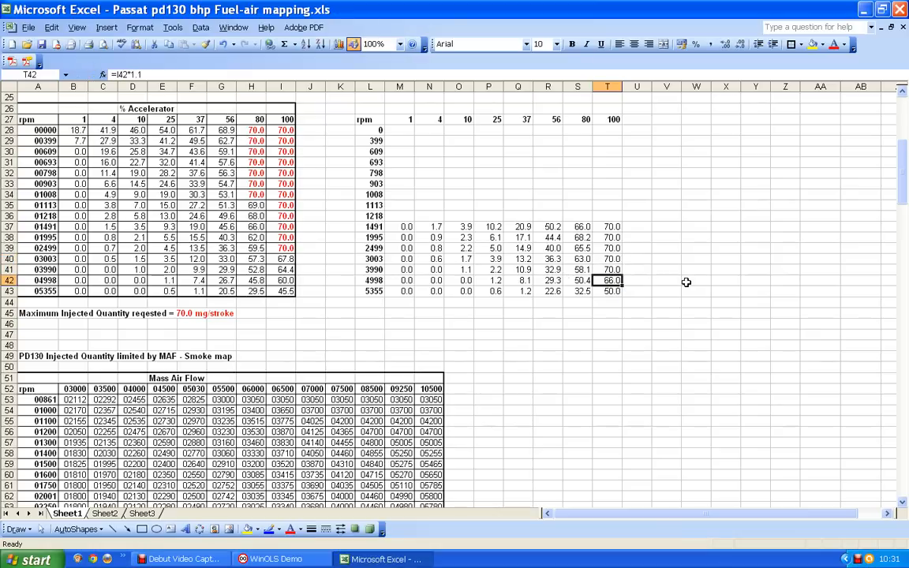
Step: Compare the 80% and 100% accelerator entries of the modified map row by row from 1491 to 5355 rpm
left_click(578, 238)
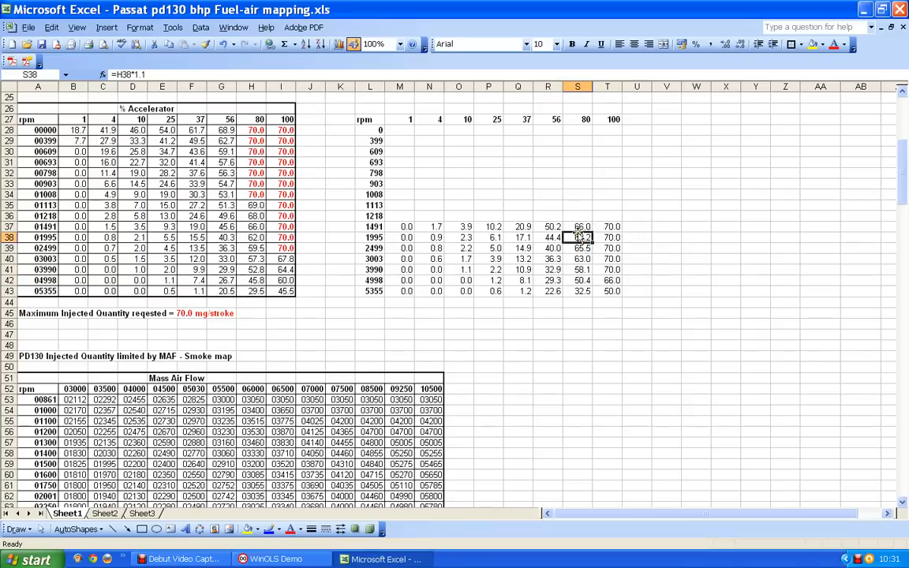
left_click(577, 227)
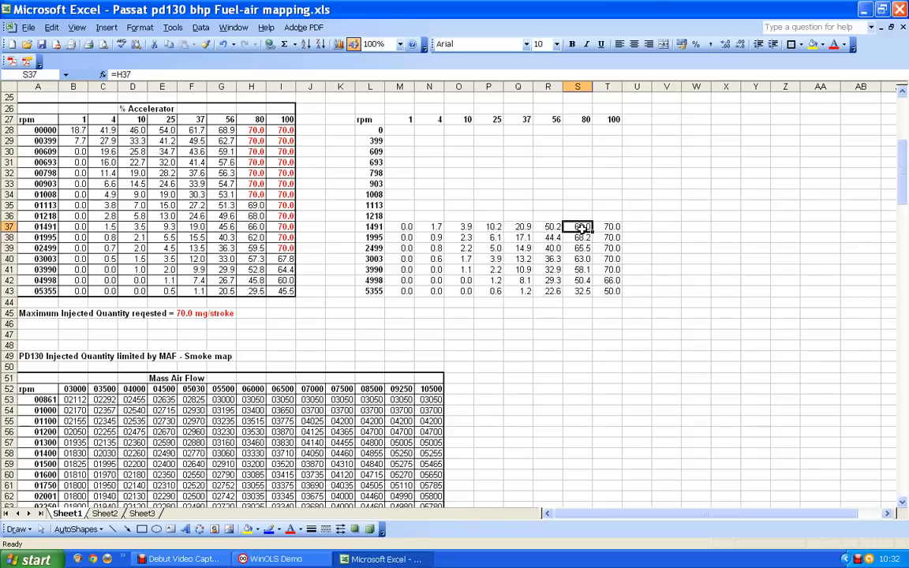
left_click(609, 227)
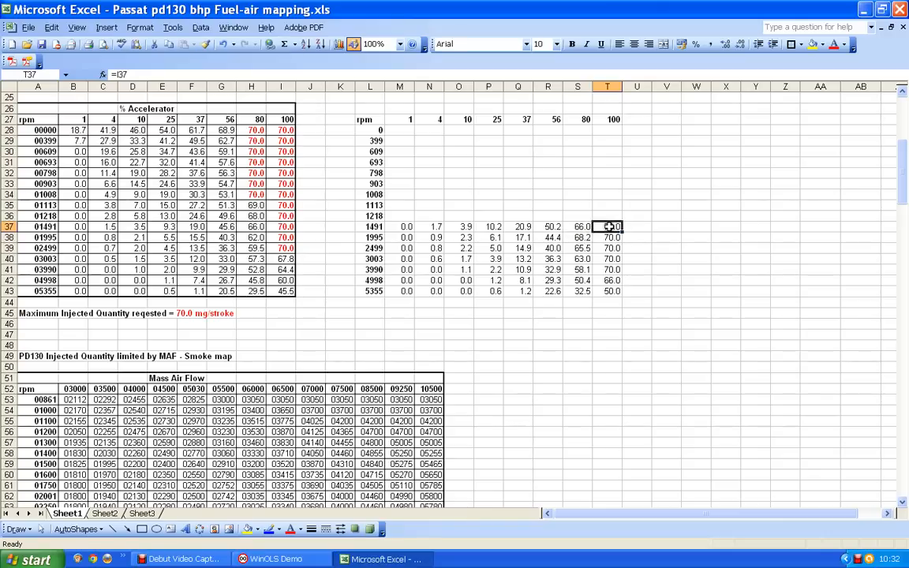
left_click(581, 237)
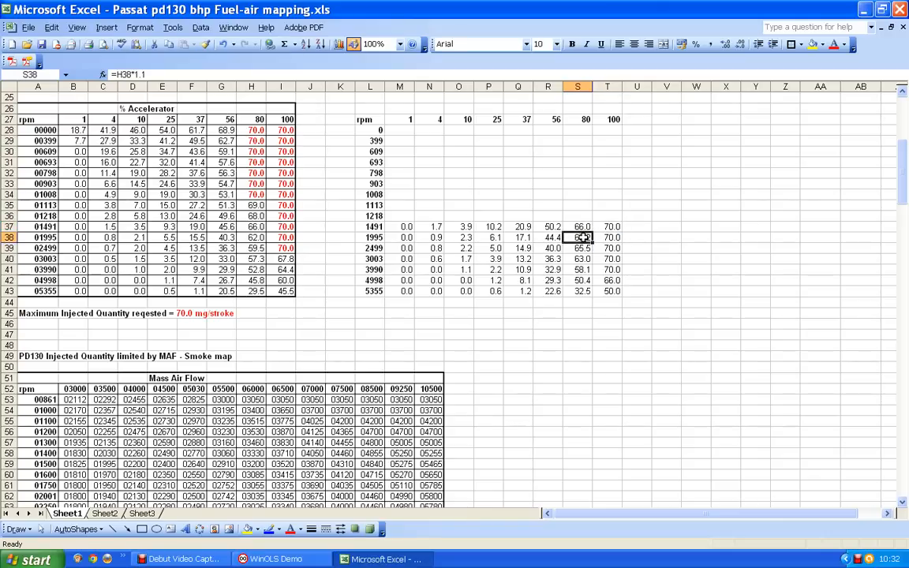
left_click(610, 237)
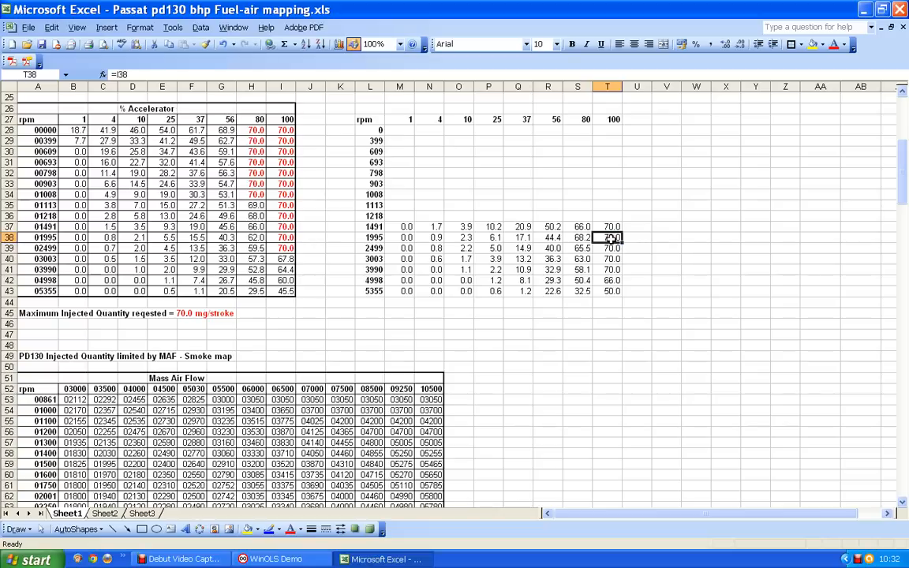
left_click(578, 248)
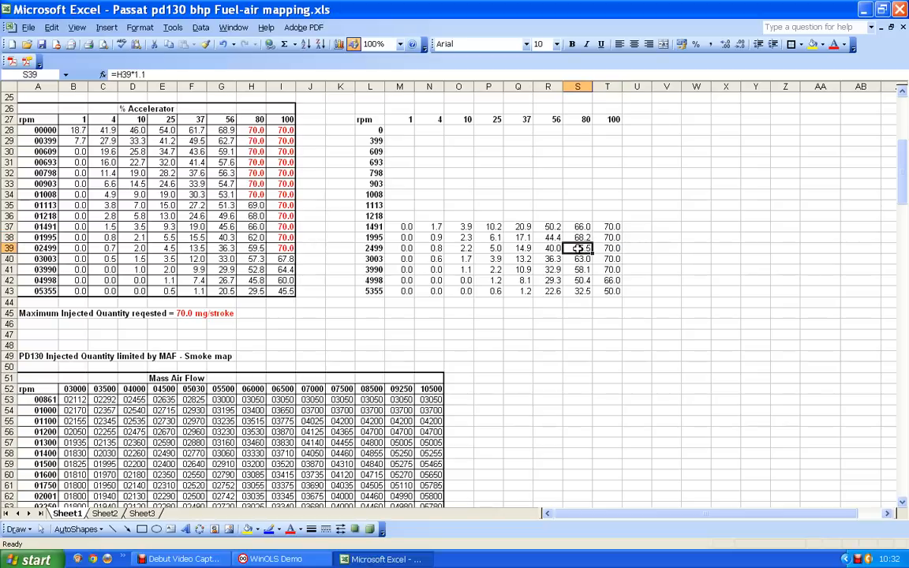
left_click(610, 248)
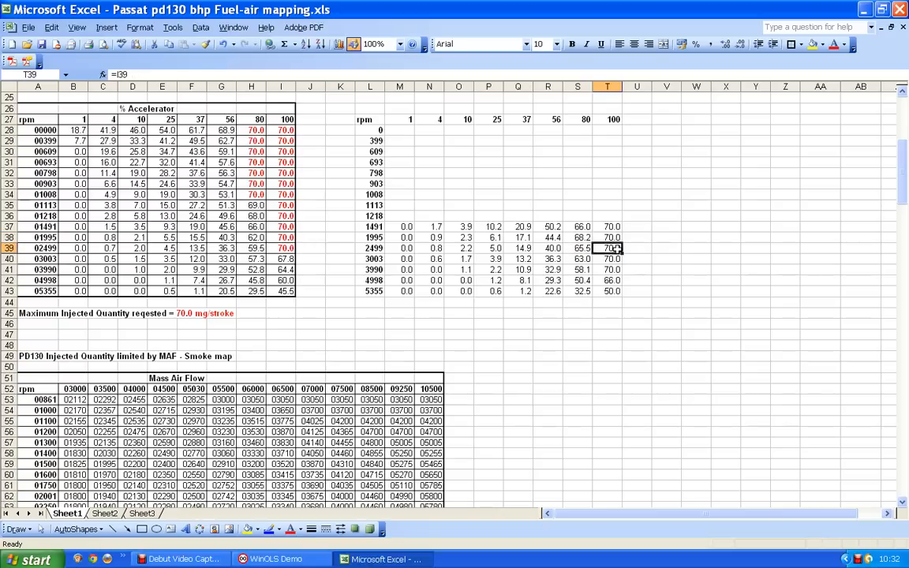
left_click(584, 261)
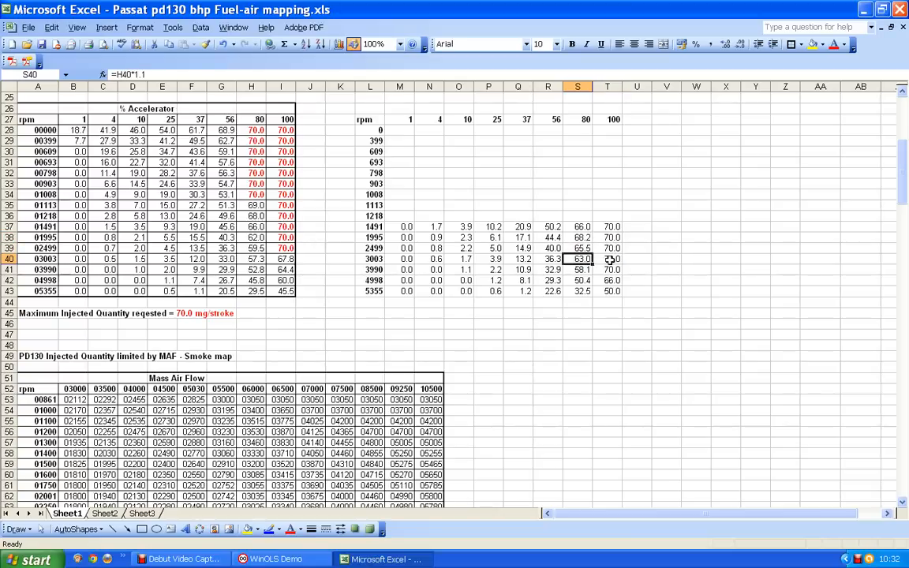
left_click(605, 260)
left_click(583, 269)
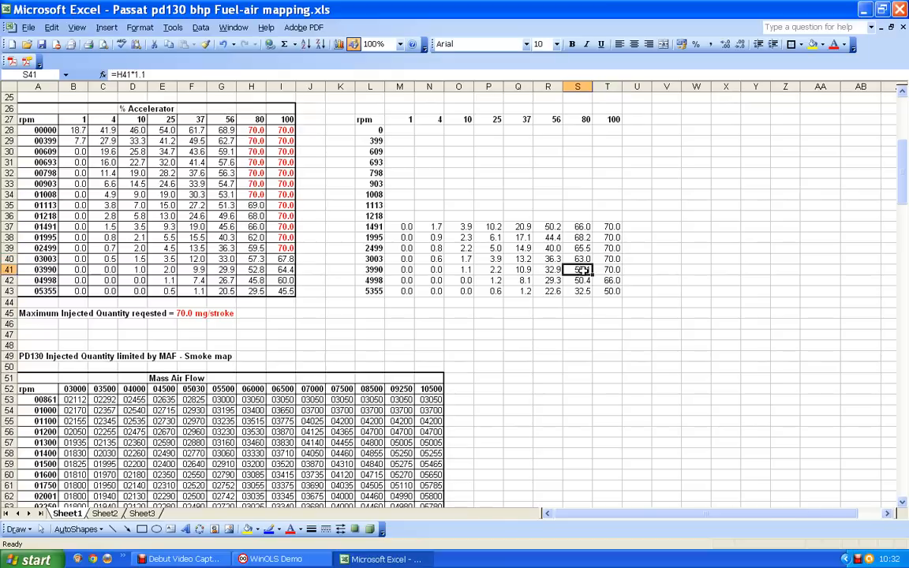
left_click(604, 270)
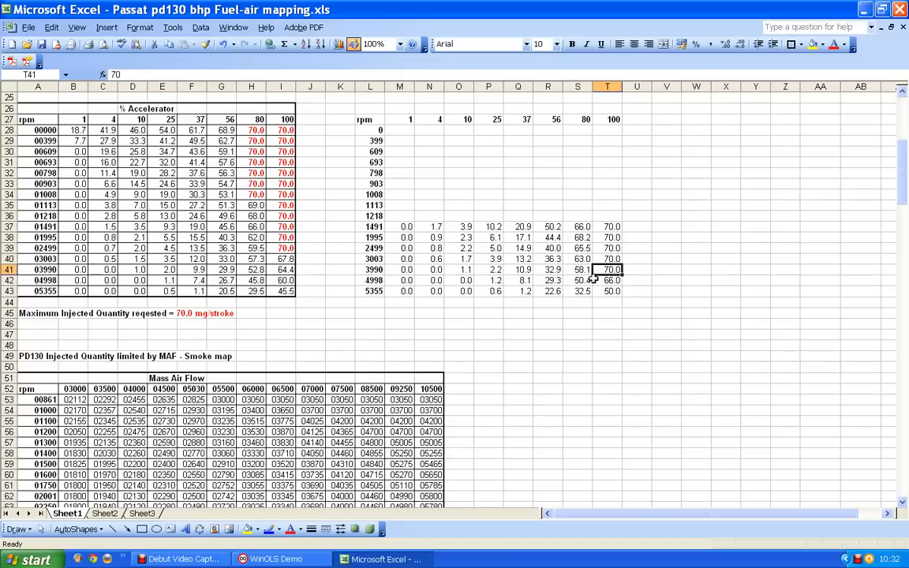
left_click(582, 280)
left_click(607, 281)
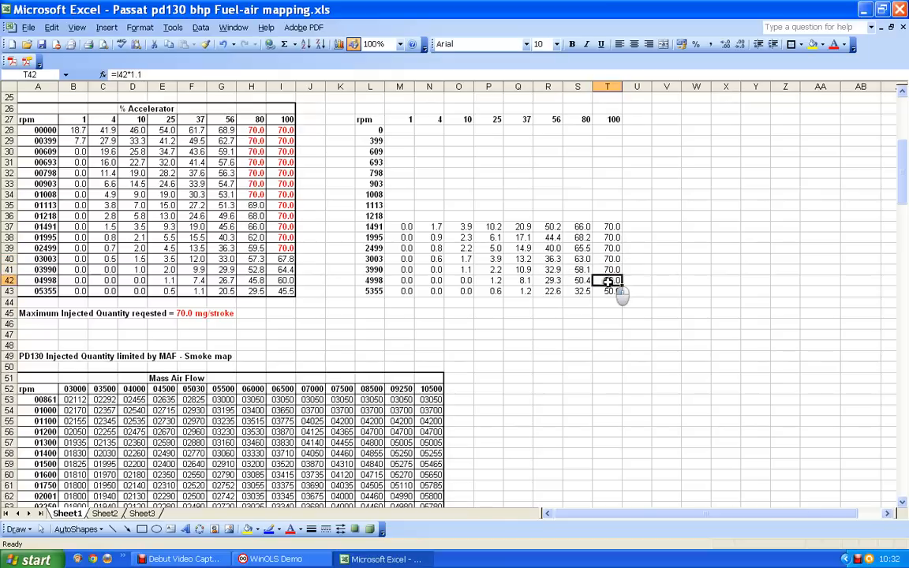
left_click(588, 292)
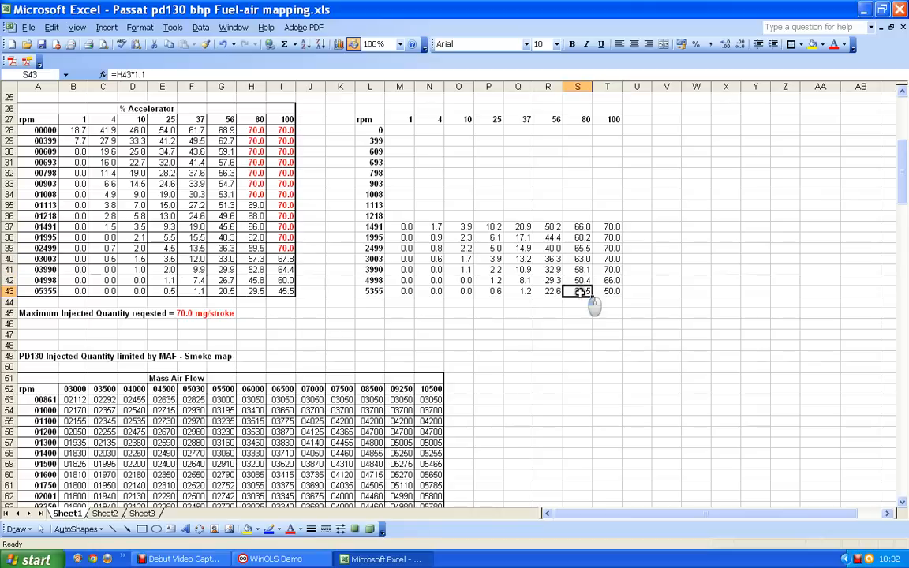
left_click(607, 292)
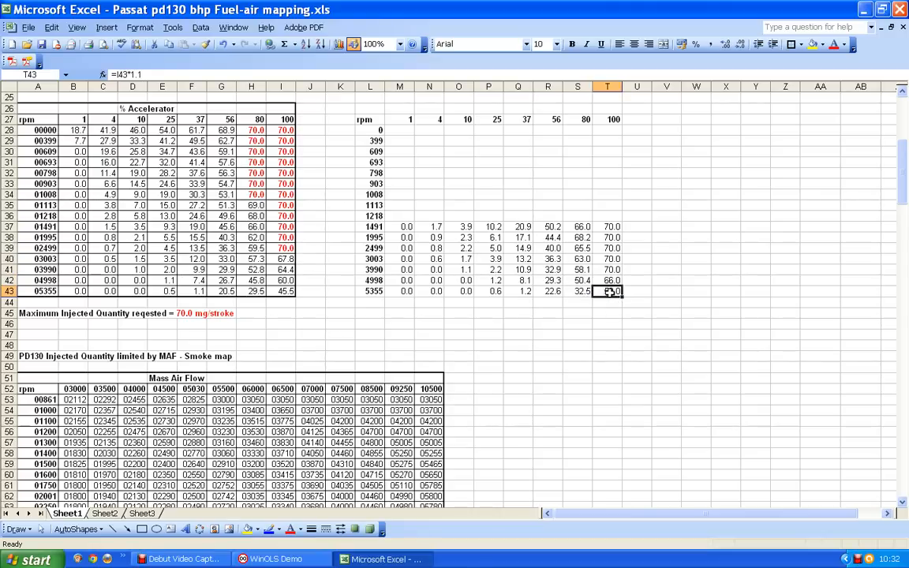
left_click(607, 313)
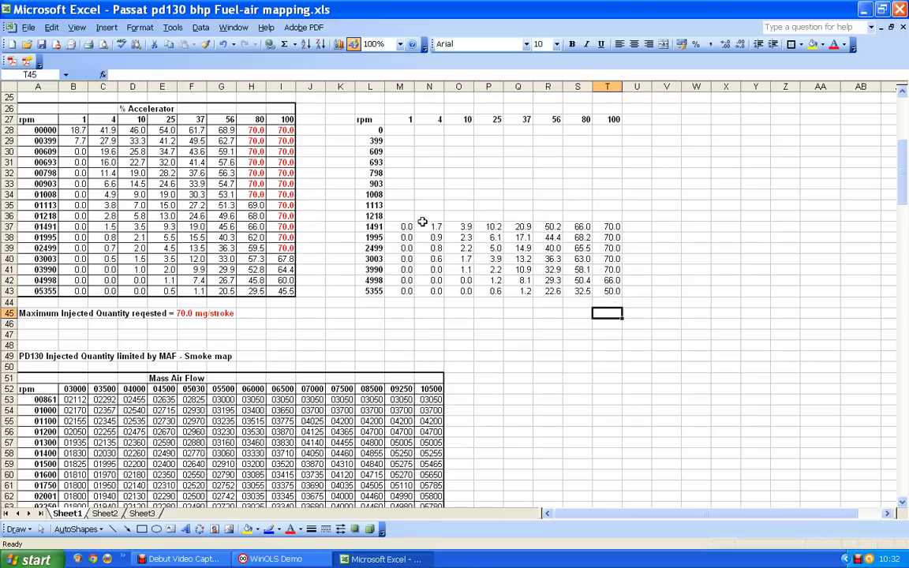